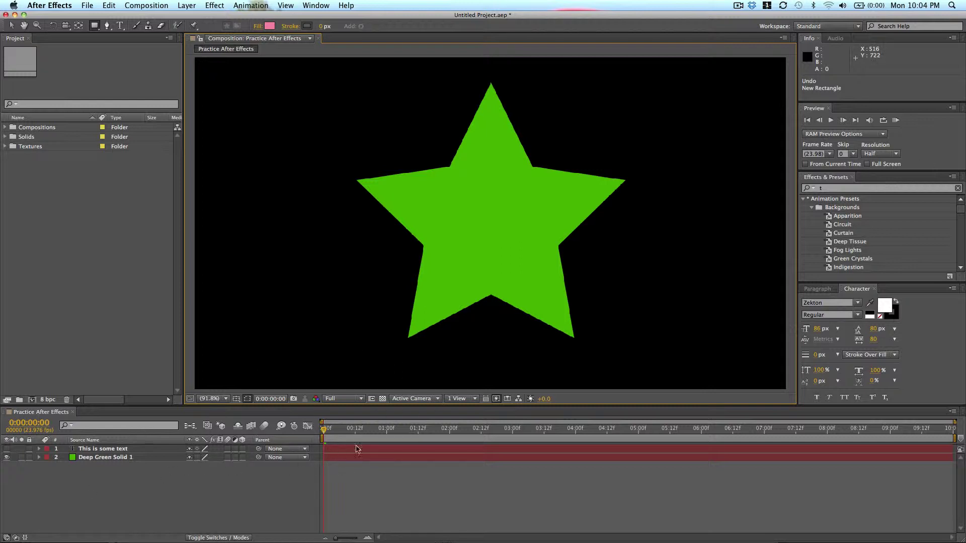
pyautogui.click(87, 459)
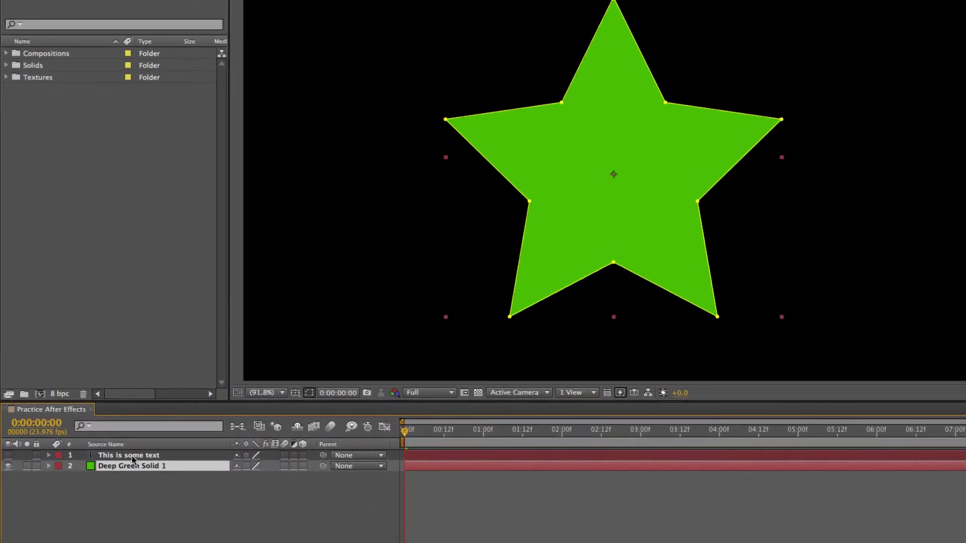
pyautogui.click(106, 449)
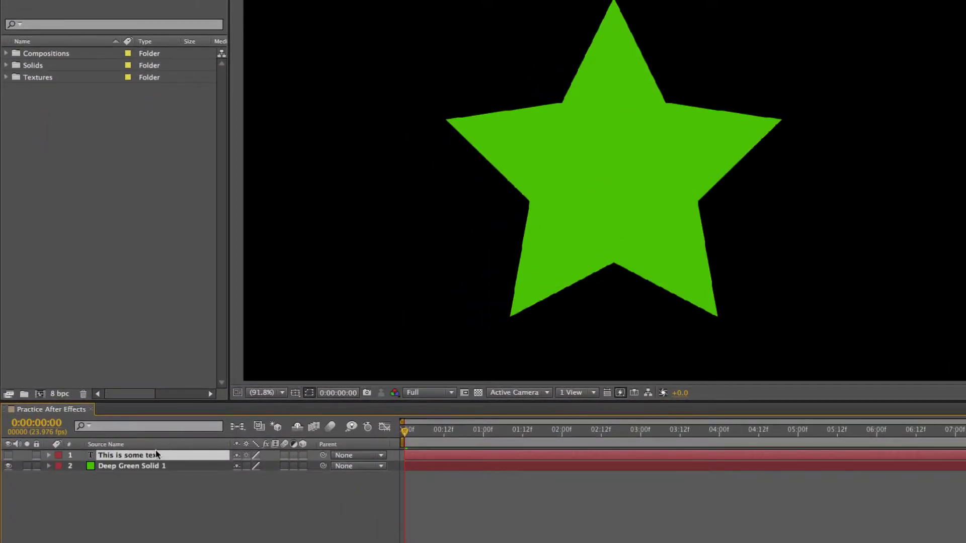
pyautogui.click(10, 456)
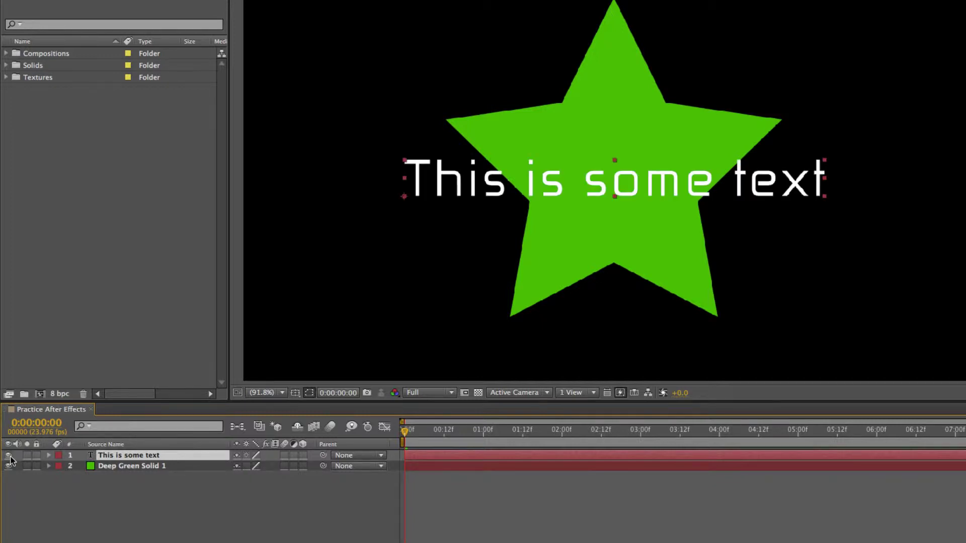
pyautogui.click(9, 466)
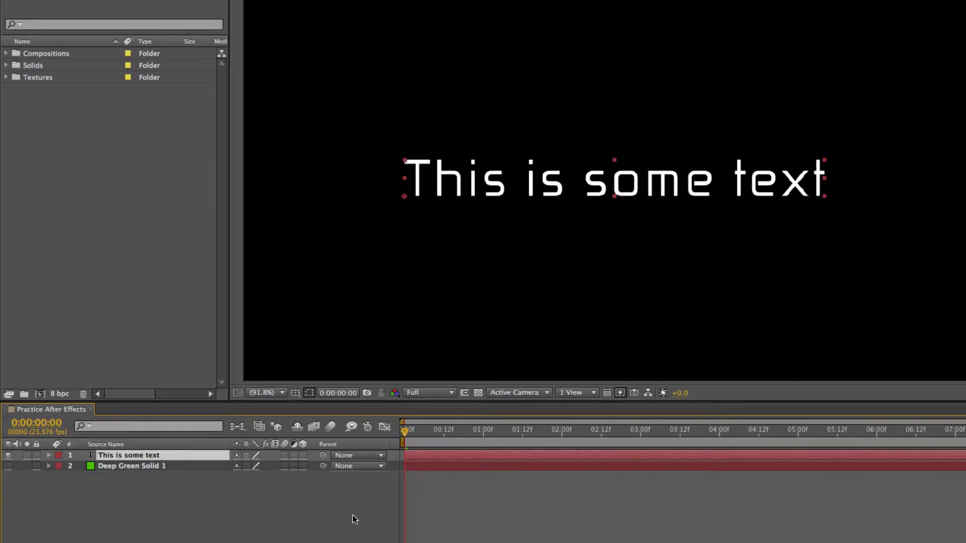
pyautogui.click(62, 493)
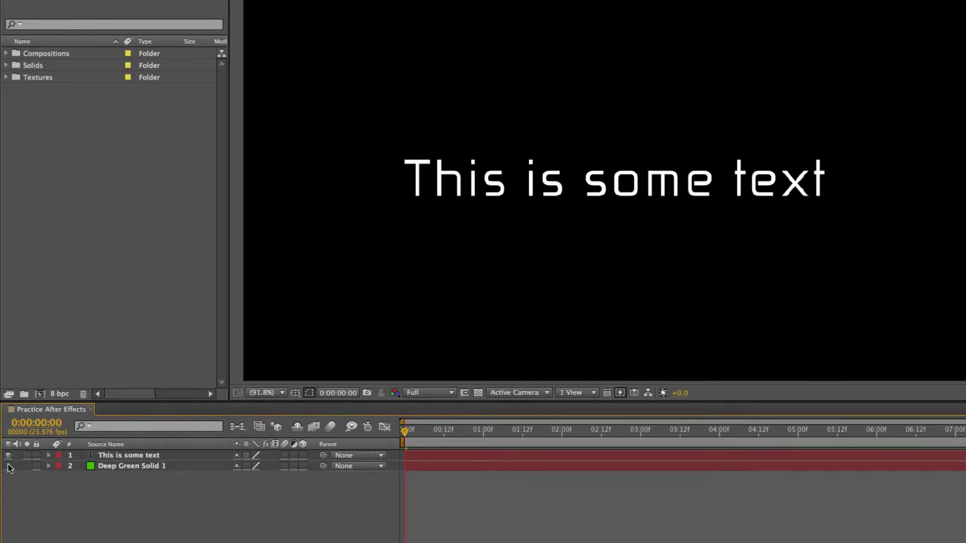
pyautogui.click(9, 466)
pyautogui.click(8, 455)
pyautogui.click(8, 455)
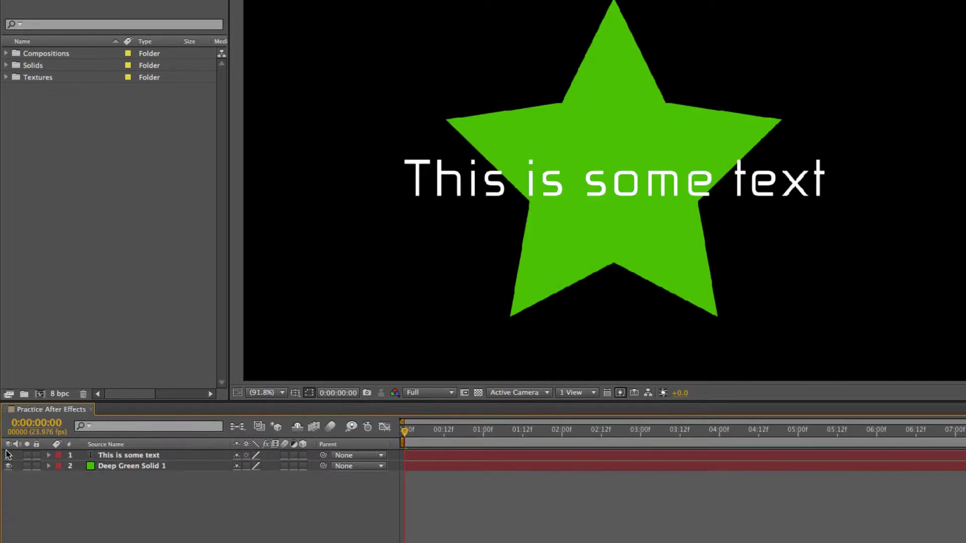
pyautogui.click(8, 455)
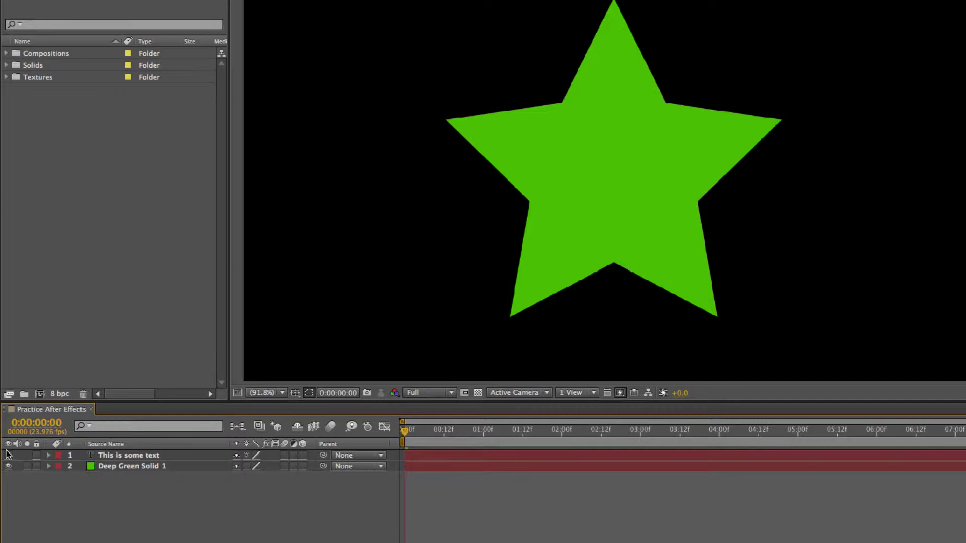
# Rename the star layer from 'Deep Green Solid 1' to 'Green Star'.
pyautogui.click(137, 466)
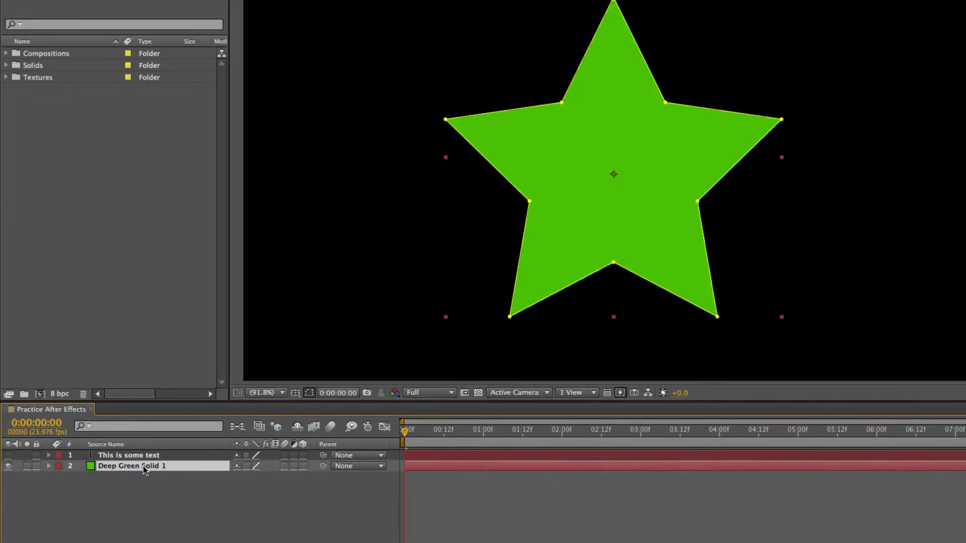
pyautogui.press('Return')
pyautogui.press('Return')
pyautogui.click(141, 482)
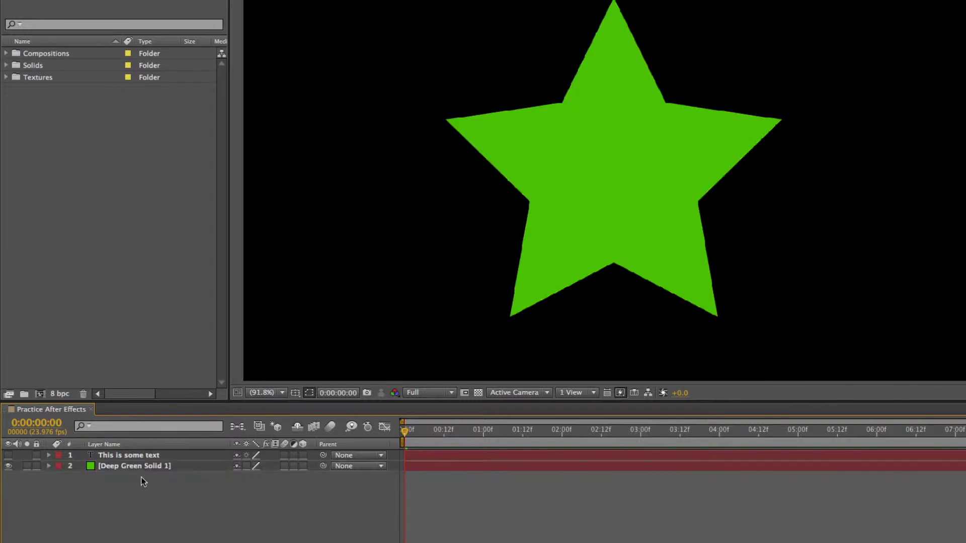
pyautogui.click(141, 455)
pyautogui.doubleClick(153, 463)
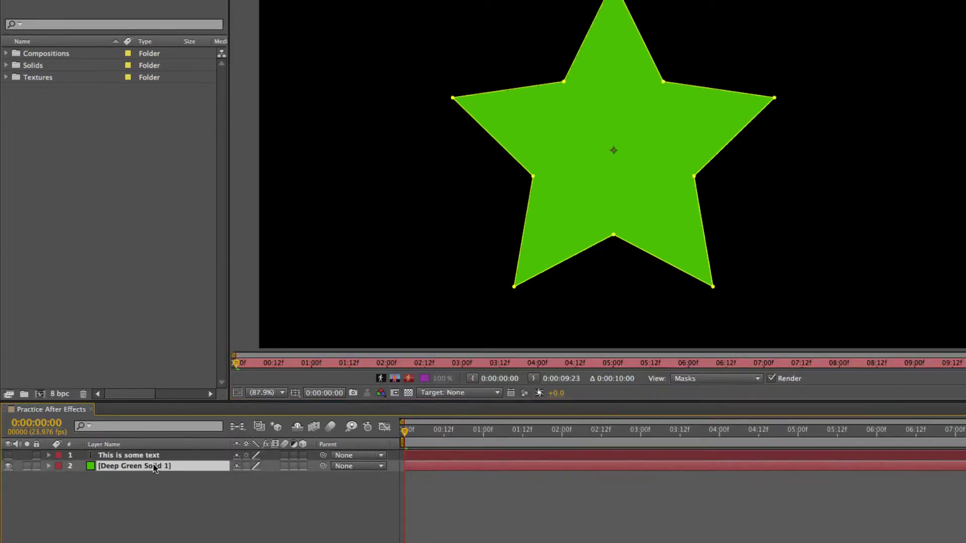
pyautogui.press('Return')
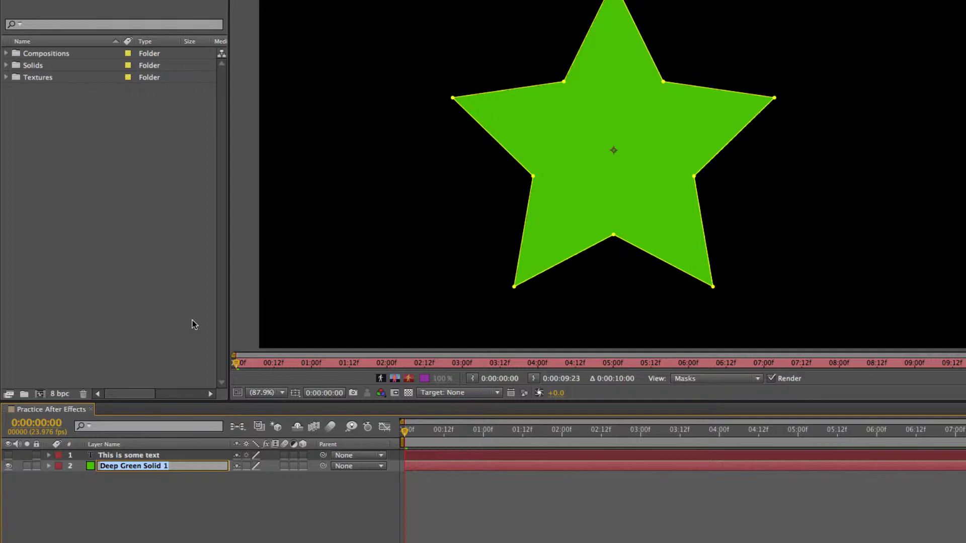
pyautogui.write('Green')
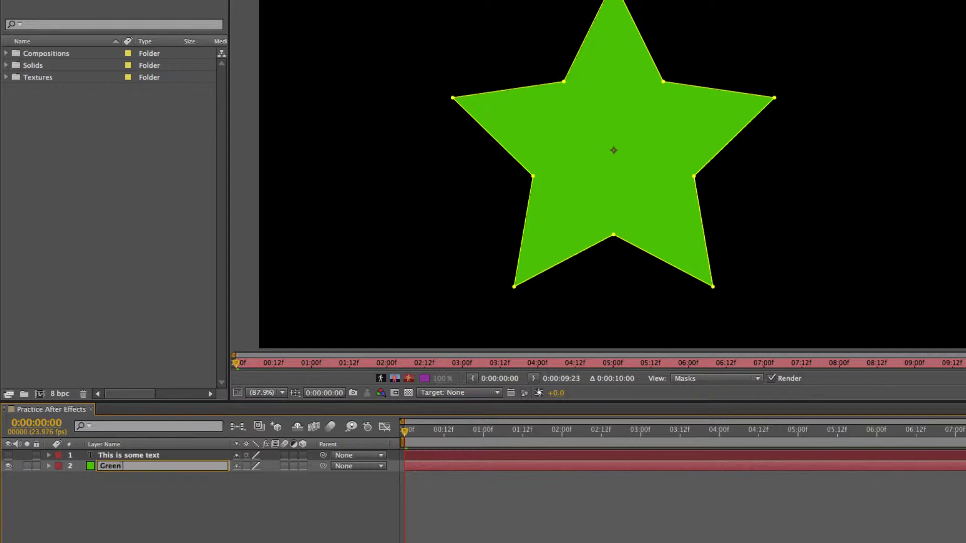
pyautogui.write(' Star')
pyautogui.press('Return')
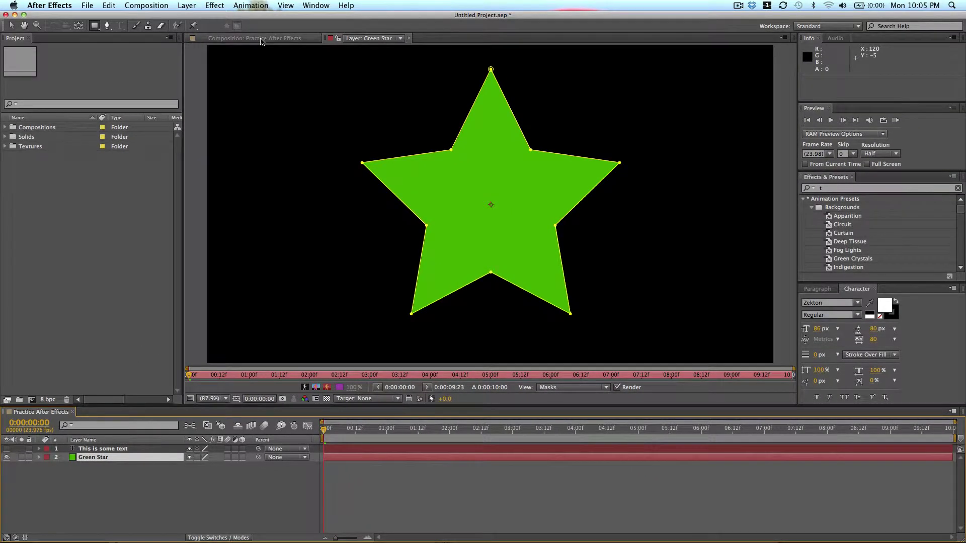
# View the Green Star layer in its Layer panel, then return to the Practice After Effects composition.
pyautogui.click(290, 40)
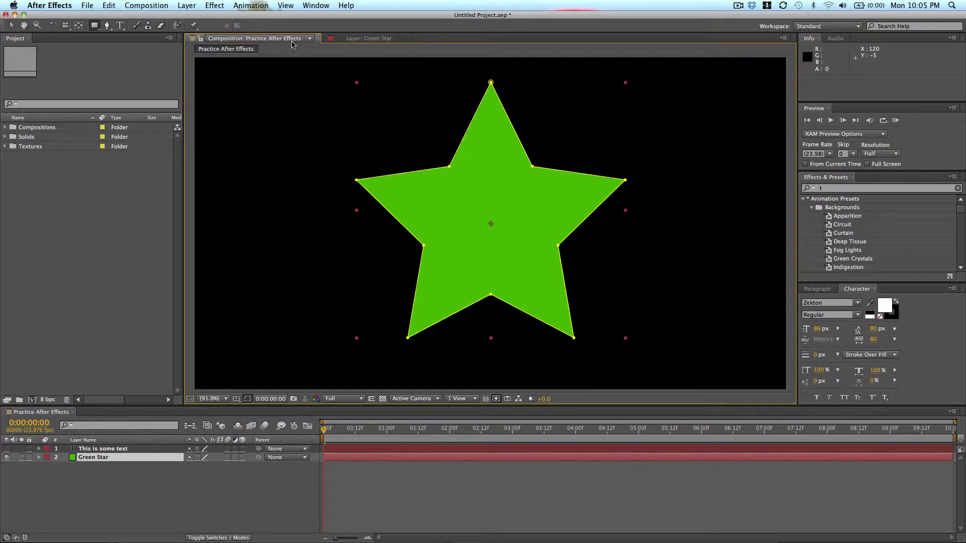
pyautogui.doubleClick(128, 463)
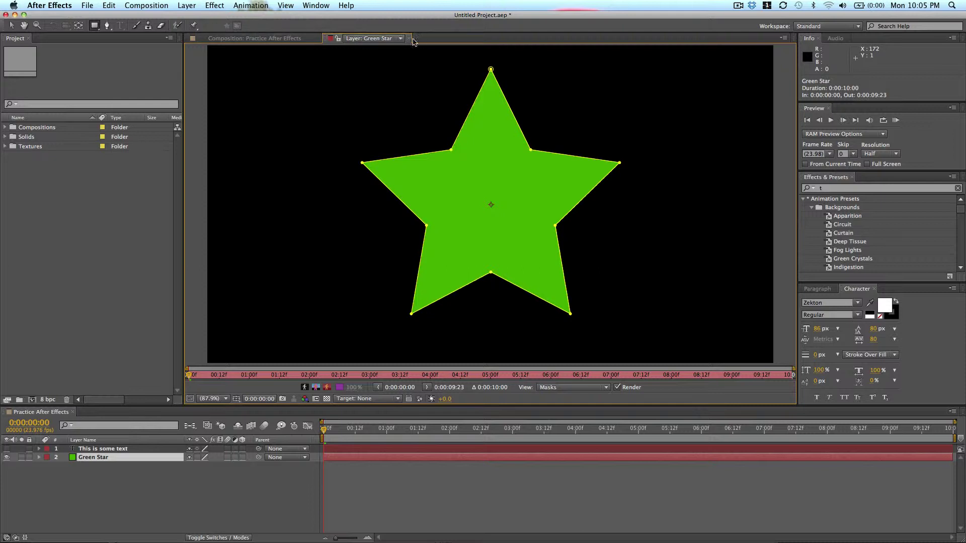
pyautogui.click(263, 39)
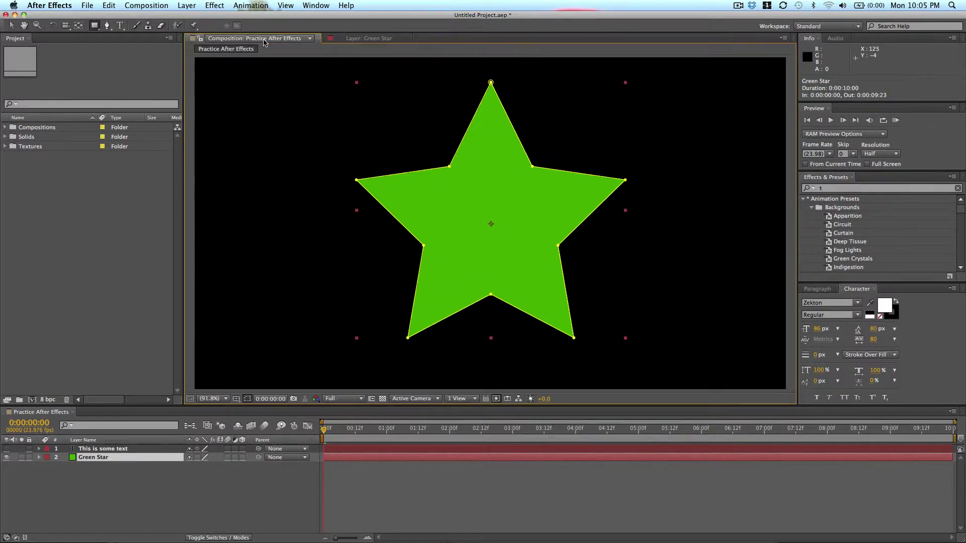
pyautogui.click(360, 477)
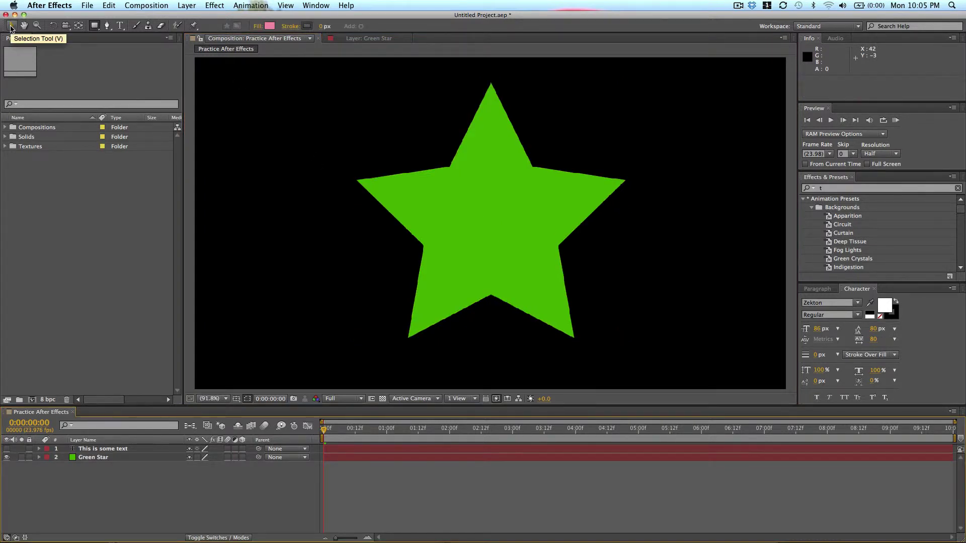
pyautogui.click(11, 26)
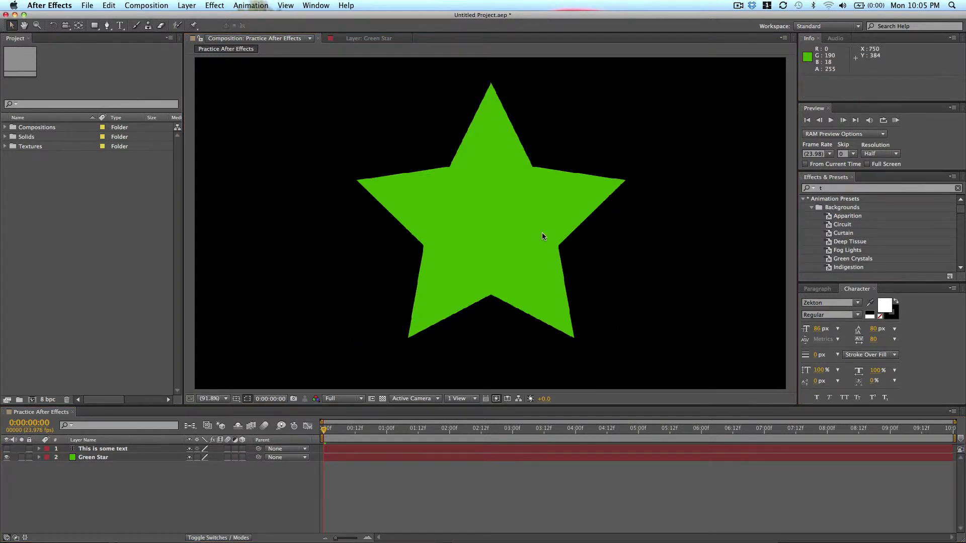
pyautogui.click(13, 26)
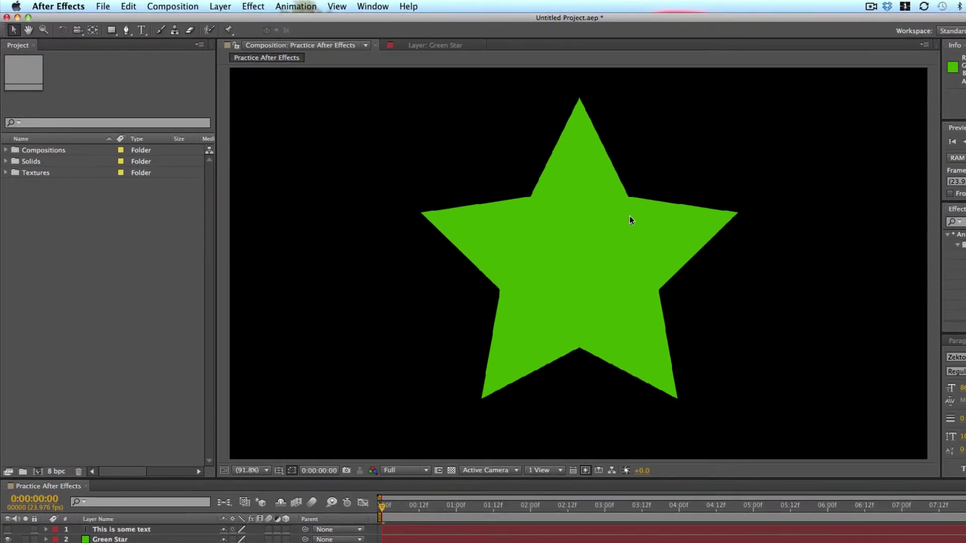
pyautogui.click(629, 219)
pyautogui.moveTo(581, 212); pyautogui.dragTo(566, 173)
pyautogui.click(823, 186)
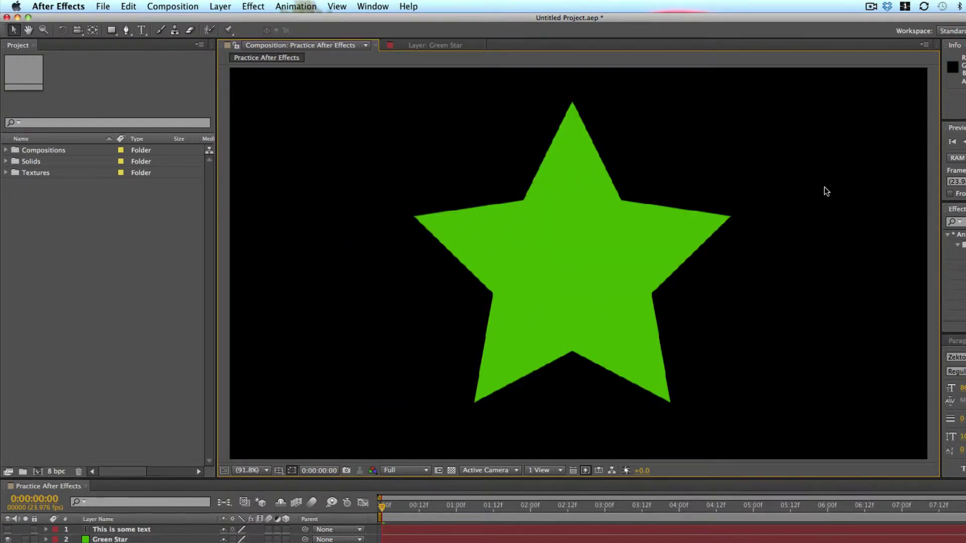
# Make the text layer visible again and move the text to the top of the frame.
pyautogui.click(7, 529)
pyautogui.click(567, 273)
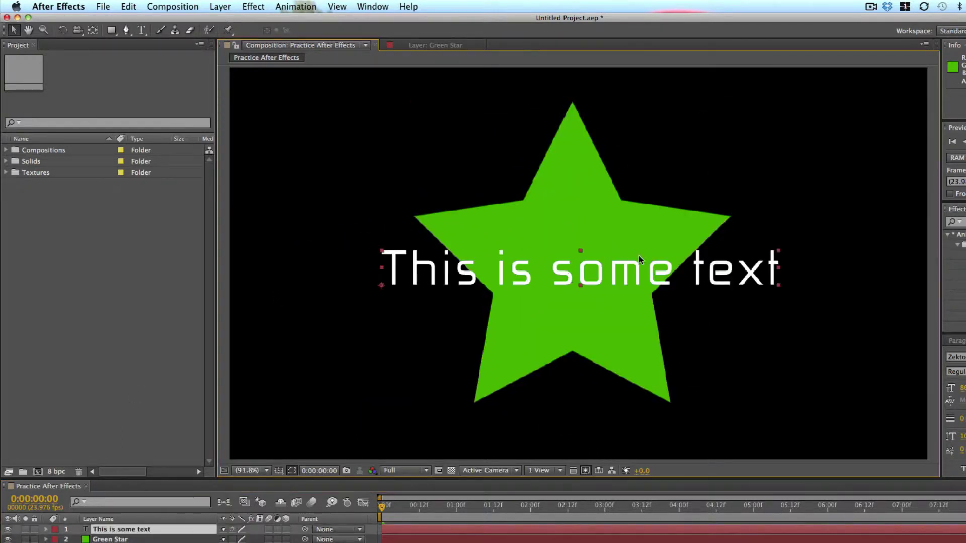
pyautogui.click(606, 199)
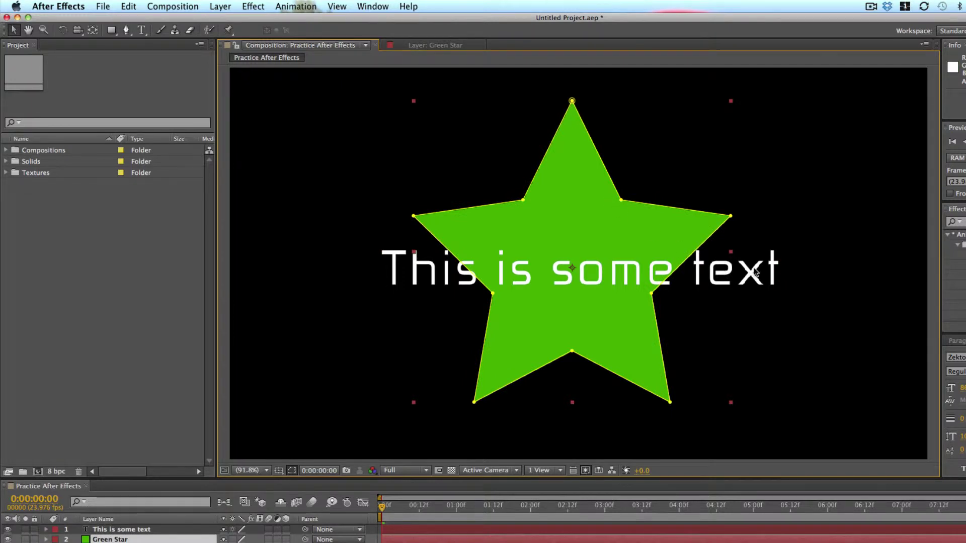
pyautogui.moveTo(754, 272); pyautogui.dragTo(677, 132)
# Scale the Green Star slightly smaller from its corner handle, undoing one distorted attempt.
pyautogui.moveTo(612, 263); pyautogui.dragTo(558, 245)
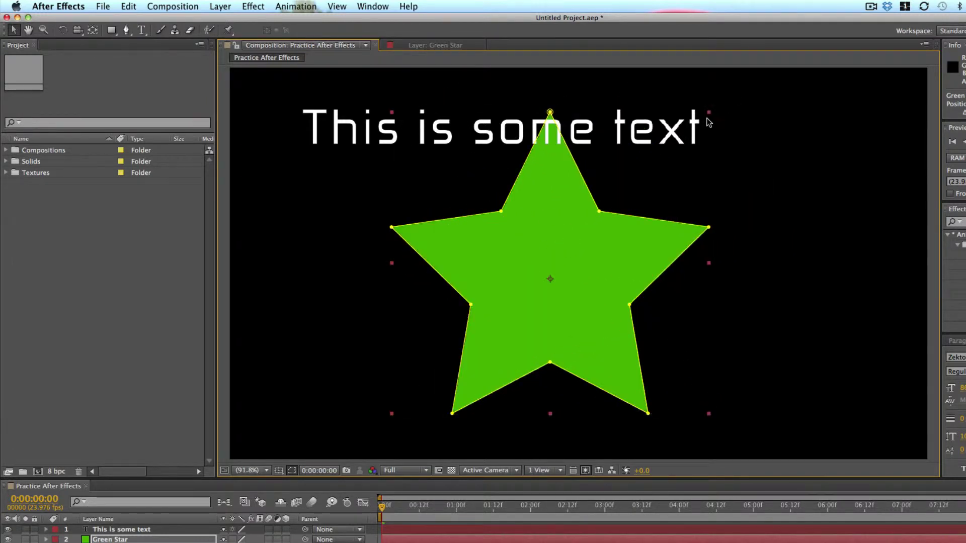
pyautogui.moveTo(709, 113); pyautogui.dragTo(568, 184)
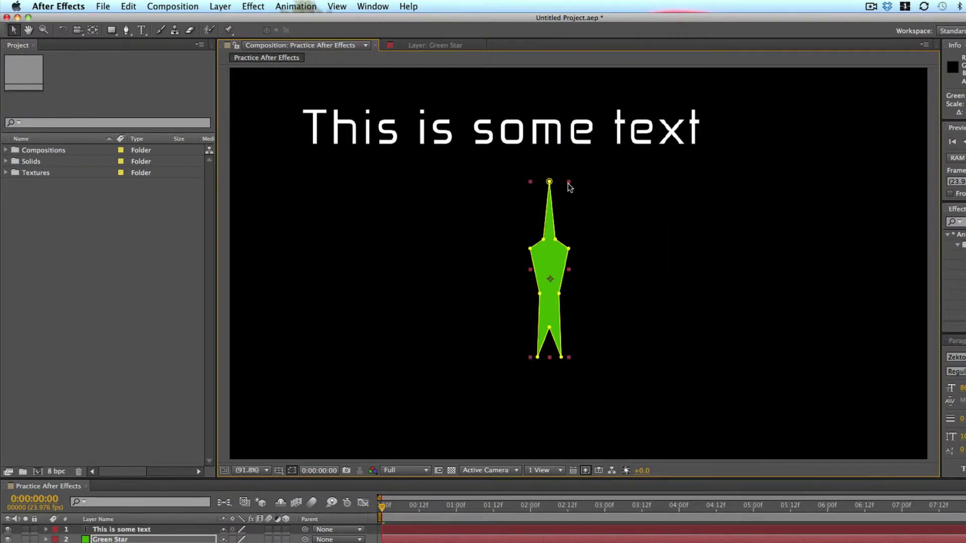
pyautogui.press('super+z')
pyautogui.moveTo(710, 114); pyautogui.dragTo(843, 144)
pyautogui.click(380, 141)
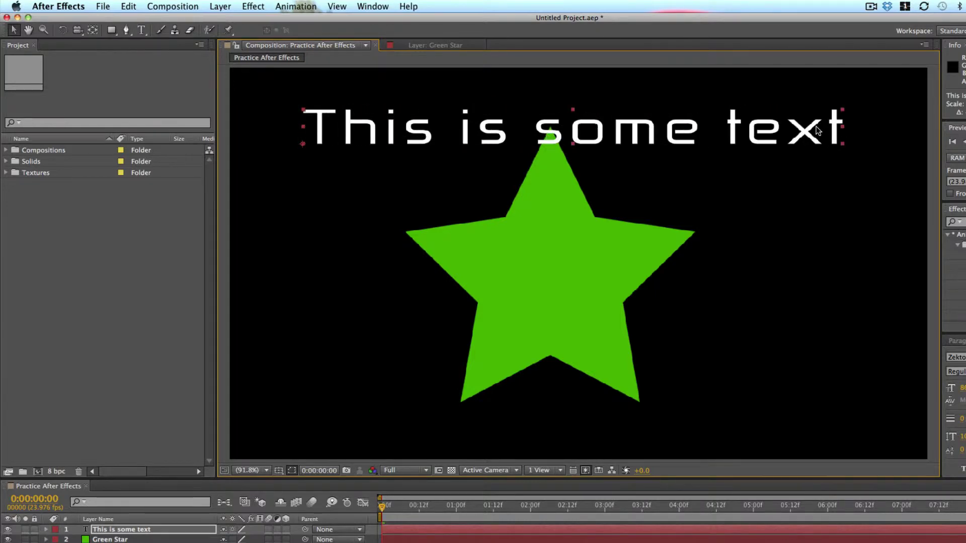
pyautogui.press('super+z')
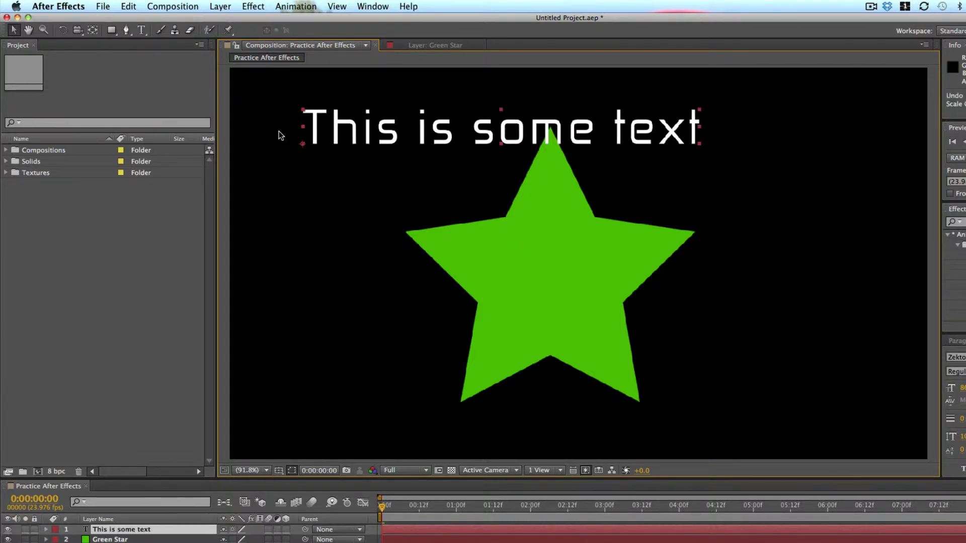
pyautogui.click(28, 30)
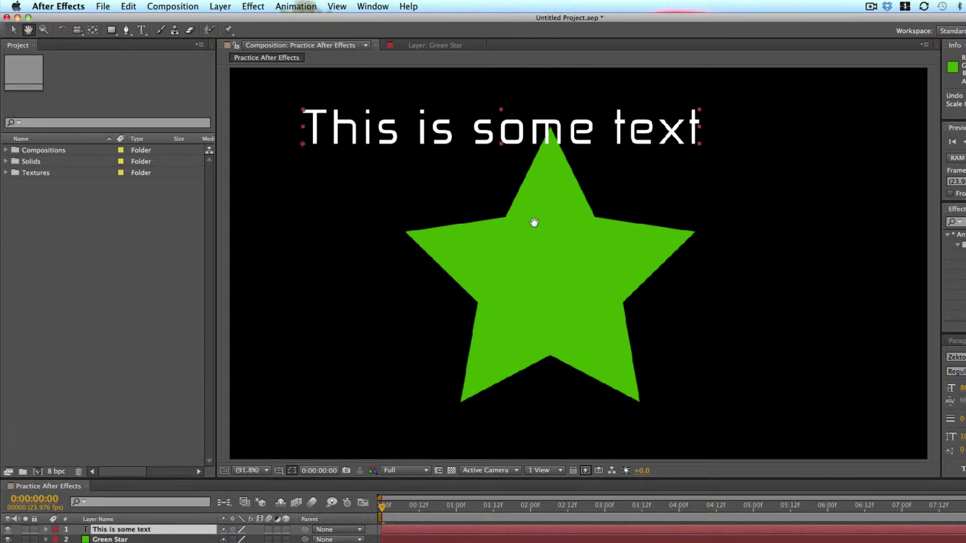
pyautogui.moveTo(534, 222); pyautogui.dragTo(457, 271)
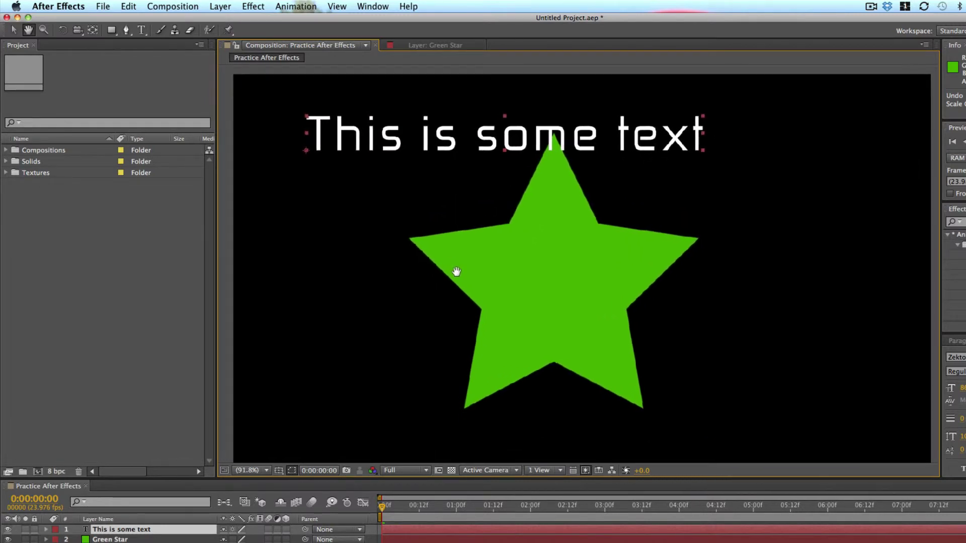
pyautogui.click(45, 30)
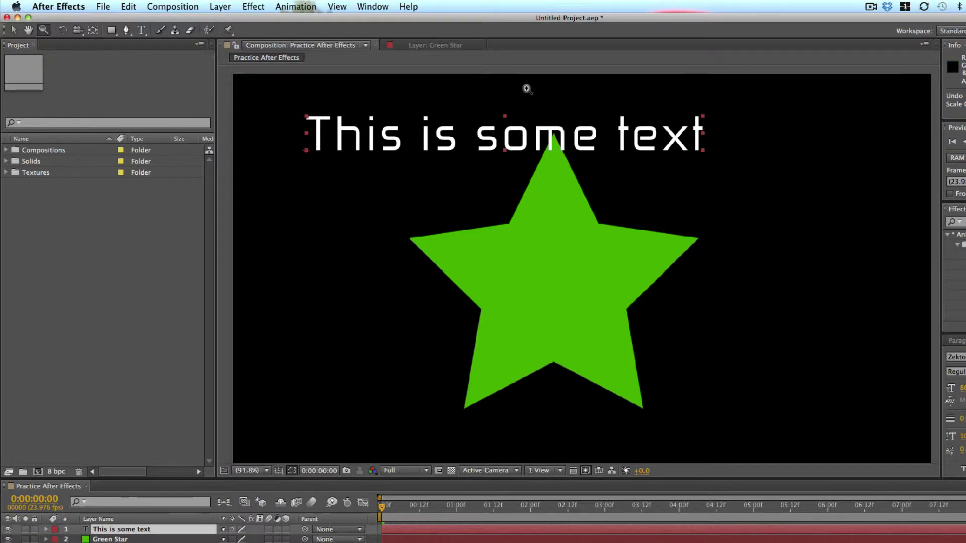
# Zoom in and out on the composition, ending magnified on the text and star.
pyautogui.click(523, 153)
pyautogui.keyDown('alt'); pyautogui.click(410, 264); pyautogui.keyUp('alt')
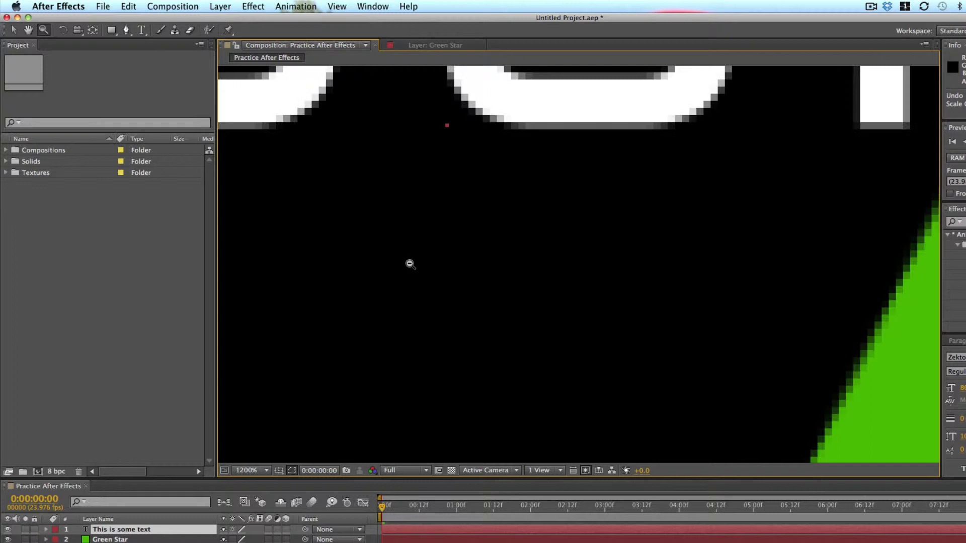
pyautogui.keyDown('alt'); pyautogui.click(410, 264); pyautogui.keyUp('alt')
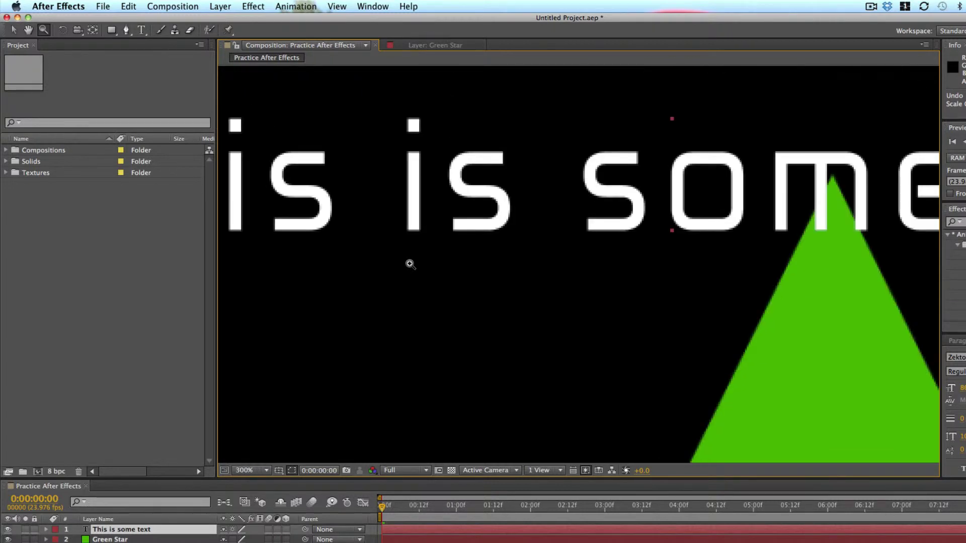
pyautogui.keyDown('alt'); pyautogui.click(410, 264); pyautogui.keyUp('alt')
pyautogui.keyDown('alt'); pyautogui.click(410, 264); pyautogui.keyUp('alt')
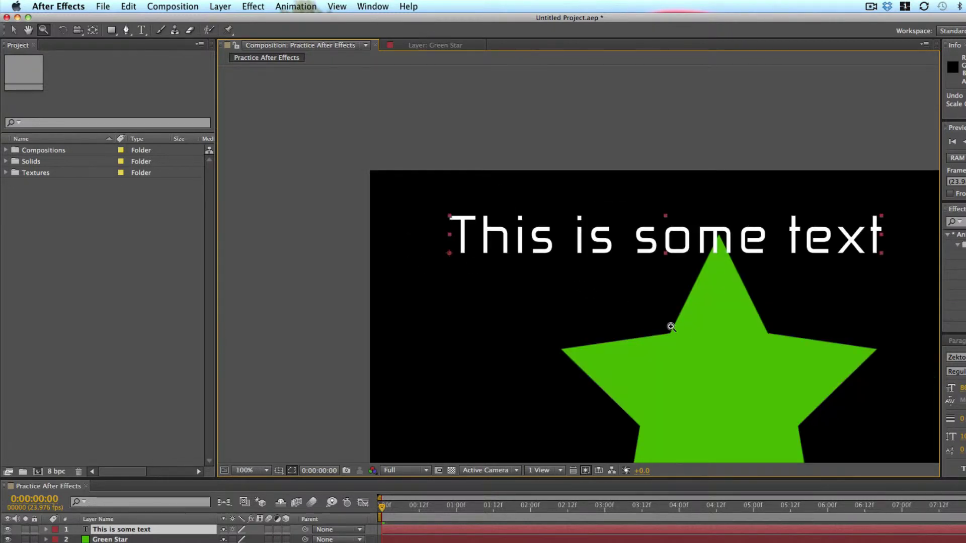
pyautogui.click(696, 341)
pyautogui.keyDown('alt'); pyautogui.click(612, 249); pyautogui.keyUp('alt')
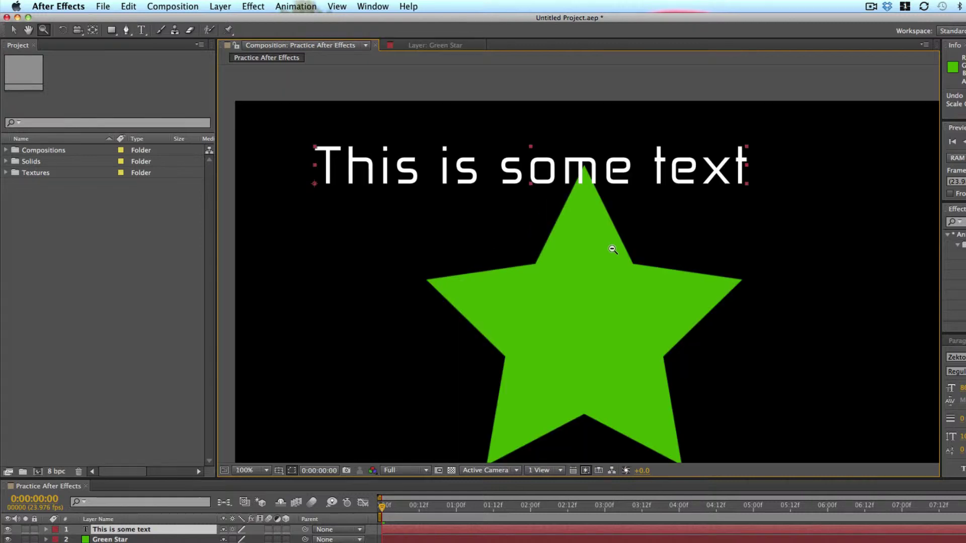
pyautogui.click(612, 250)
pyautogui.keyDown('alt'); pyautogui.click(612, 250); pyautogui.keyUp('alt')
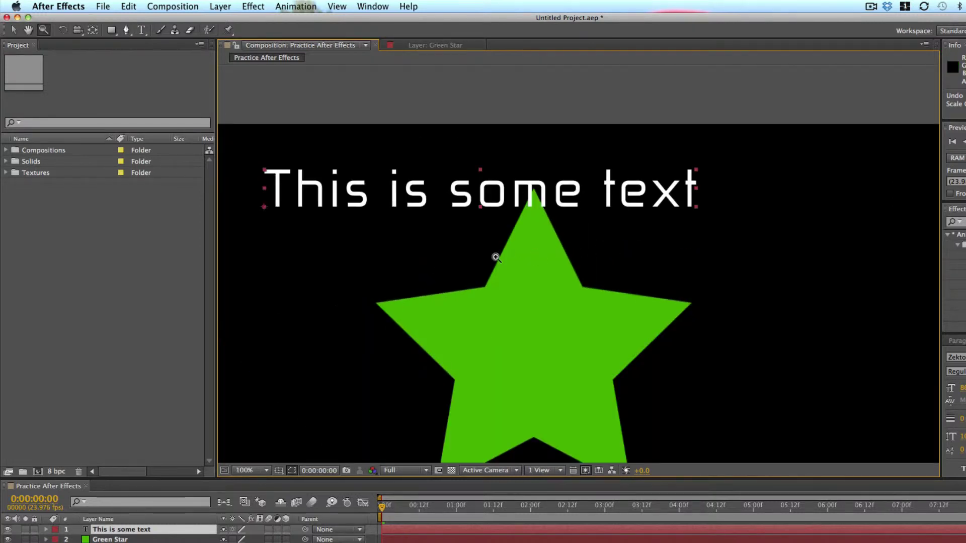
pyautogui.click(459, 222)
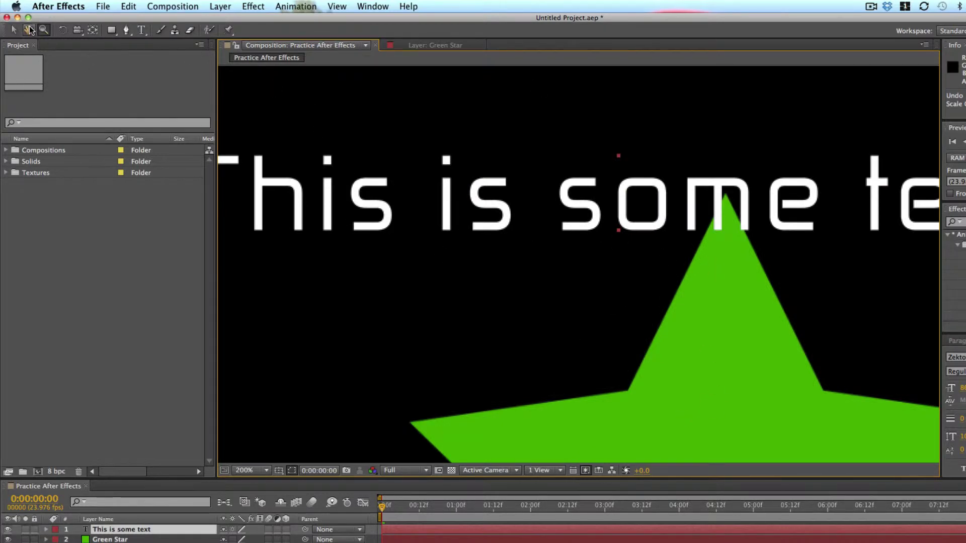
# Pan the magnified view with the Hand tool to centre the text above the star's tip.
pyautogui.click(29, 30)
pyautogui.moveTo(660, 339); pyautogui.dragTo(478, 90)
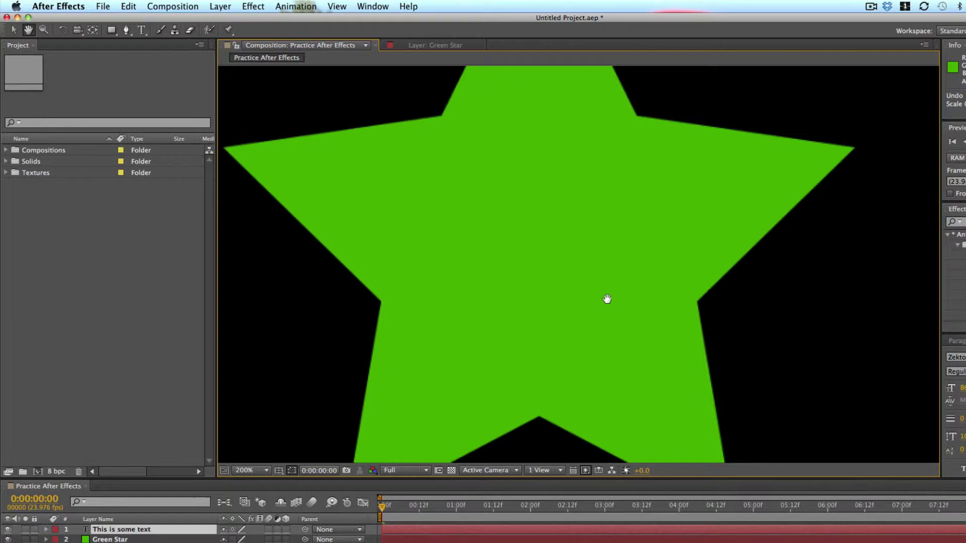
pyautogui.moveTo(606, 299); pyautogui.dragTo(566, 15)
pyautogui.moveTo(580, 168); pyautogui.dragTo(684, 251)
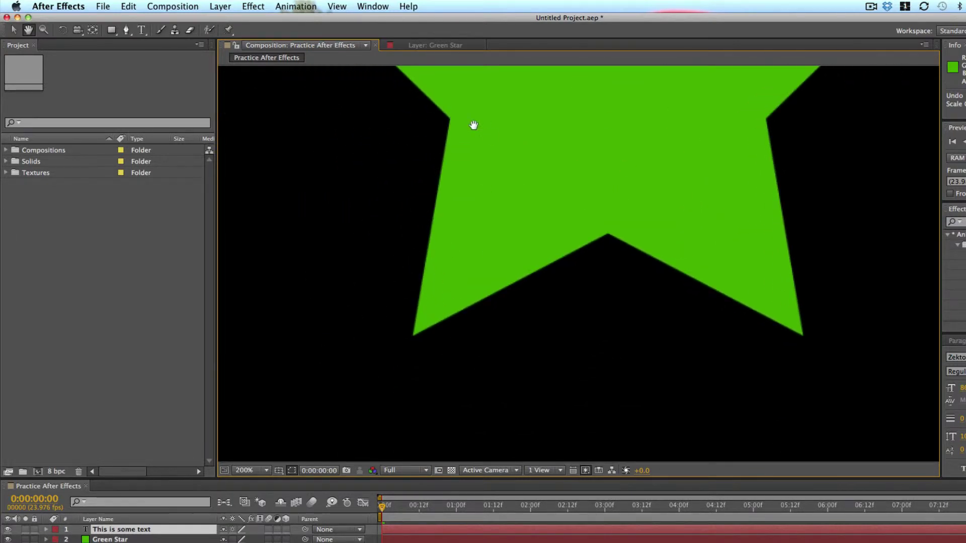
pyautogui.moveTo(446, 134); pyautogui.dragTo(601, 334)
pyautogui.moveTo(644, 125); pyautogui.dragTo(651, 338)
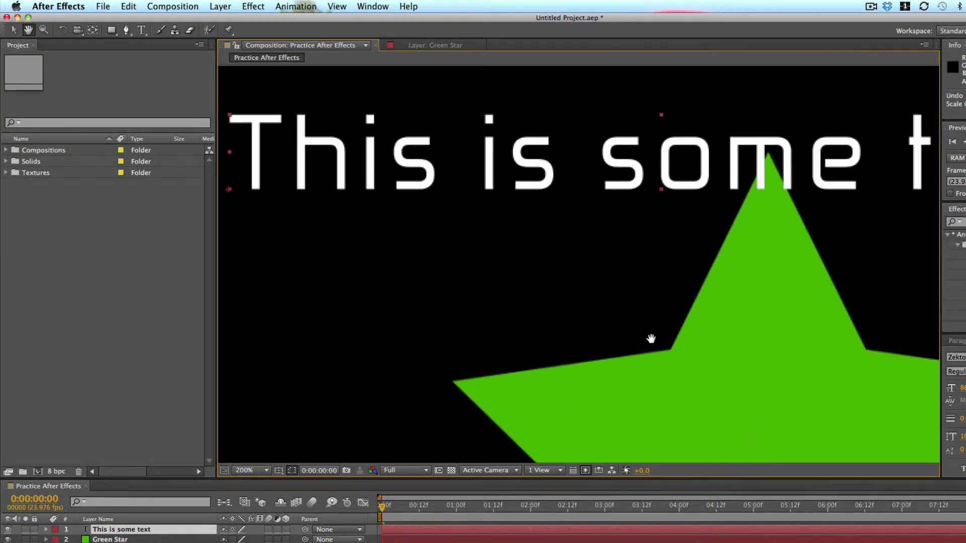
pyautogui.moveTo(619, 170); pyautogui.dragTo(663, 262)
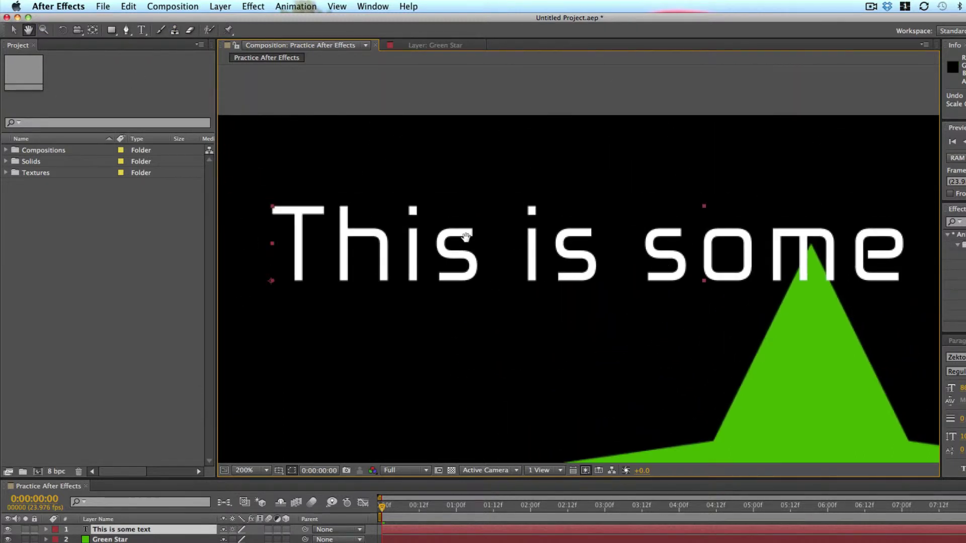
# Zoom out, recentre the frame, and set the viewer magnification to Fit up to 100%.
pyautogui.press('z')
pyautogui.keyDown('alt'); pyautogui.click(528, 202); pyautogui.keyUp('alt')
pyautogui.keyDown('alt'); pyautogui.click(666, 363); pyautogui.keyUp('alt')
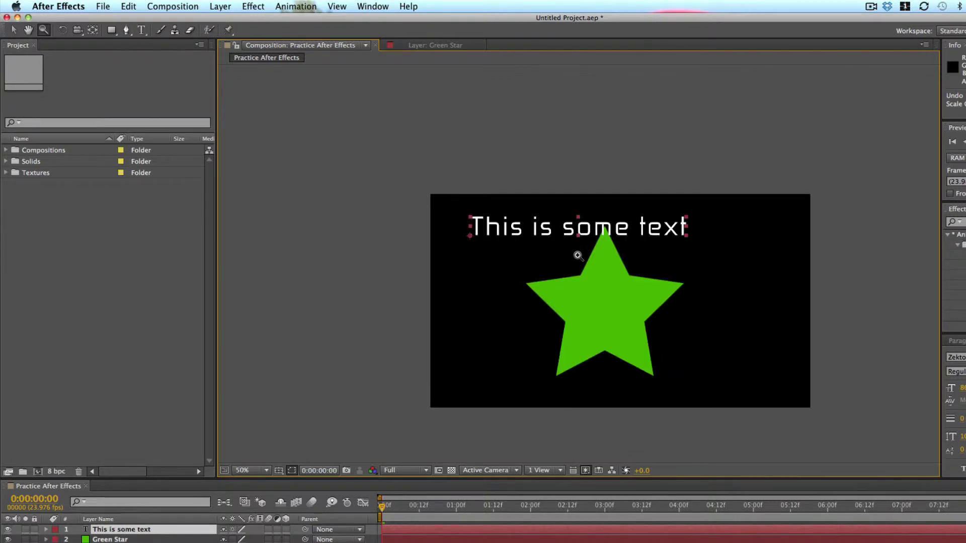
pyautogui.press('h')
pyautogui.moveTo(578, 254); pyautogui.dragTo(545, 204)
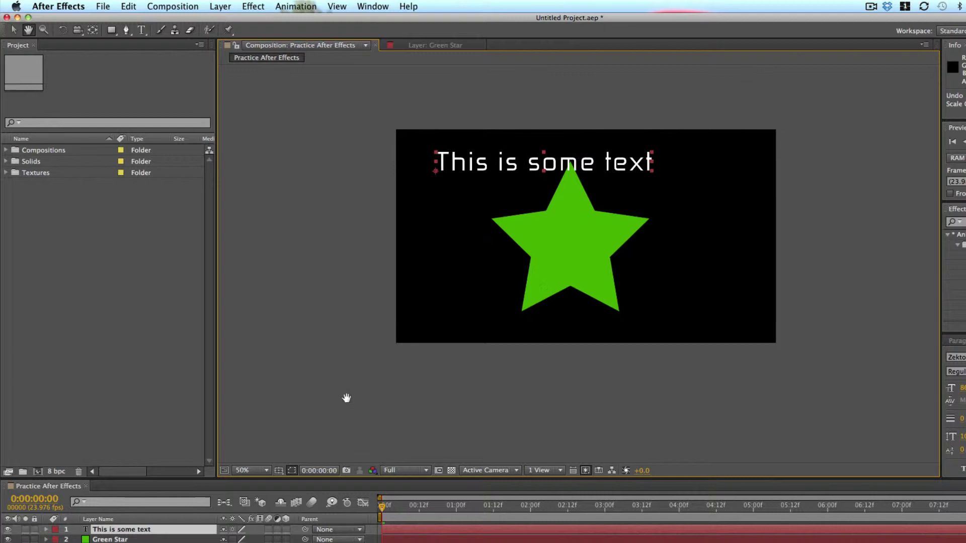
pyautogui.click(245, 471)
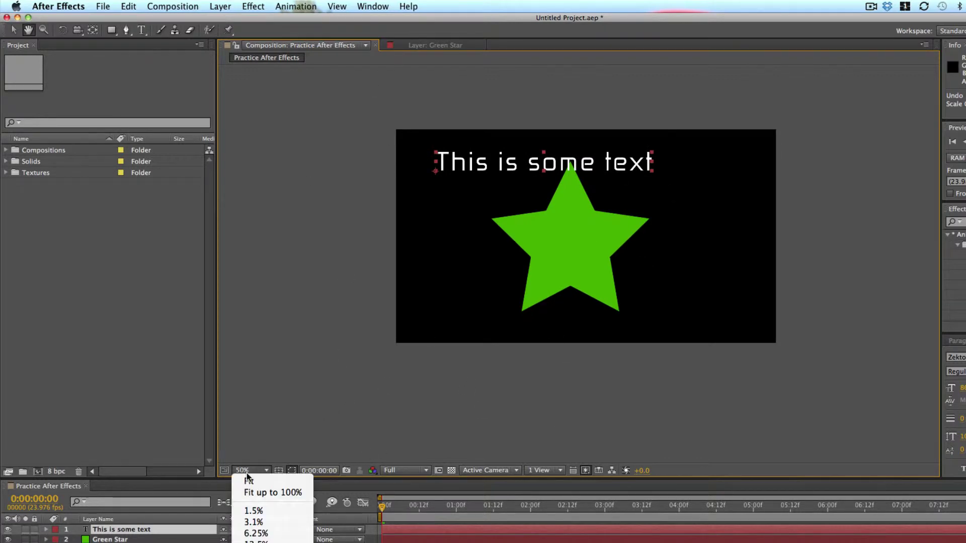
pyautogui.click(275, 493)
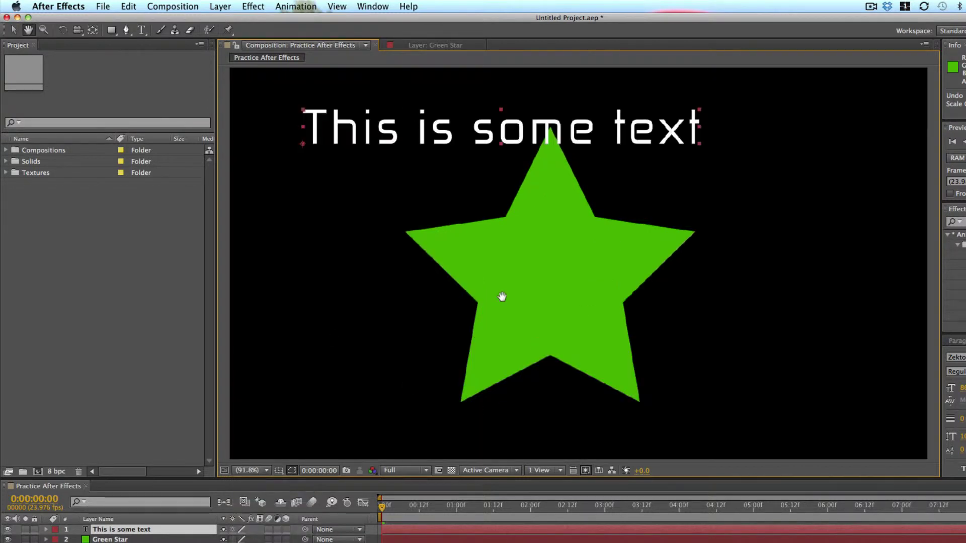
pyautogui.click(265, 470)
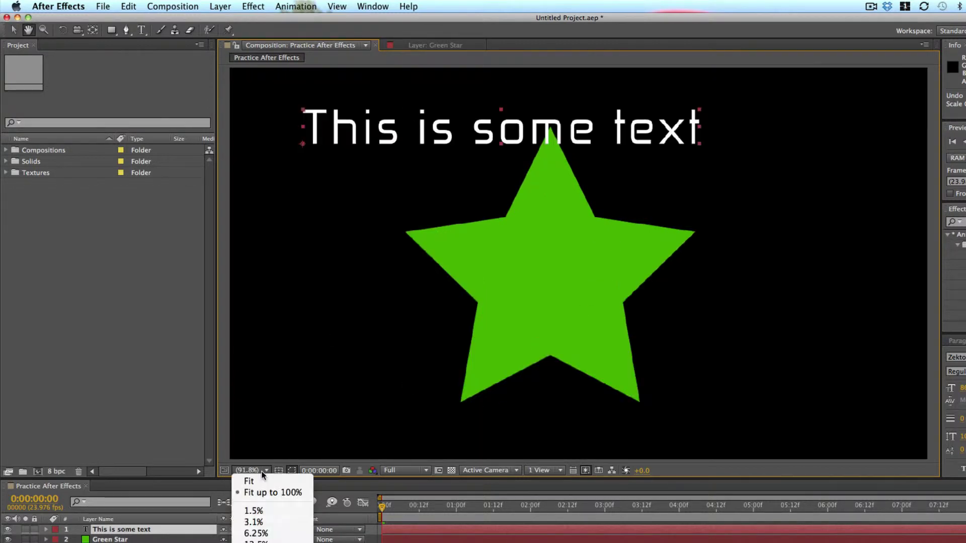
pyautogui.click(275, 493)
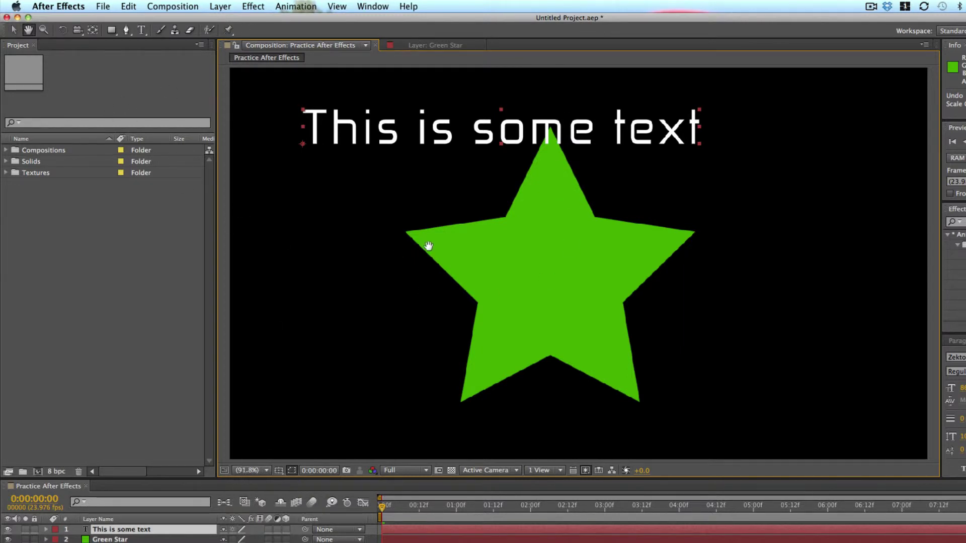
# Rotate the green star clockwise with the Rotation tool, undoing a trial rotation of the text.
pyautogui.click(63, 30)
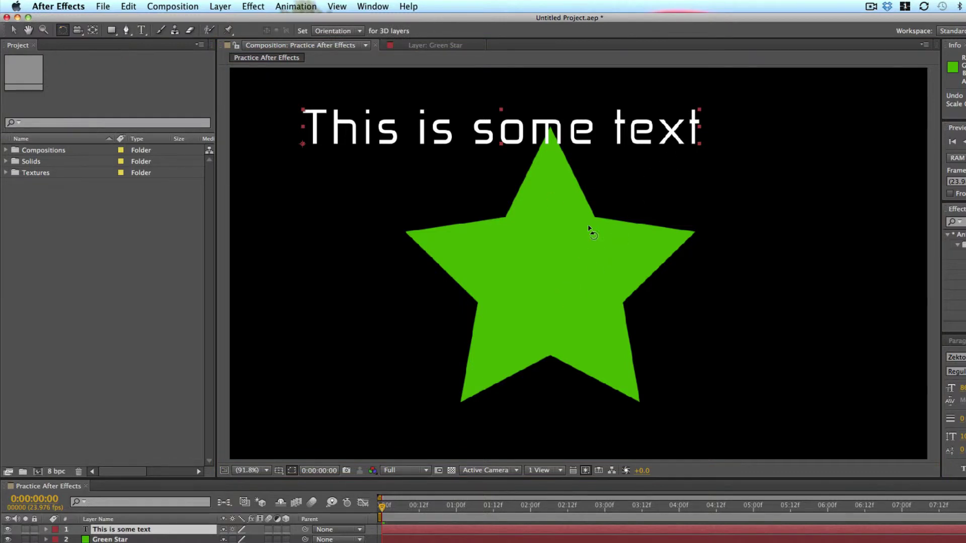
pyautogui.moveTo(674, 225); pyautogui.dragTo(702, 352)
pyautogui.click(449, 131)
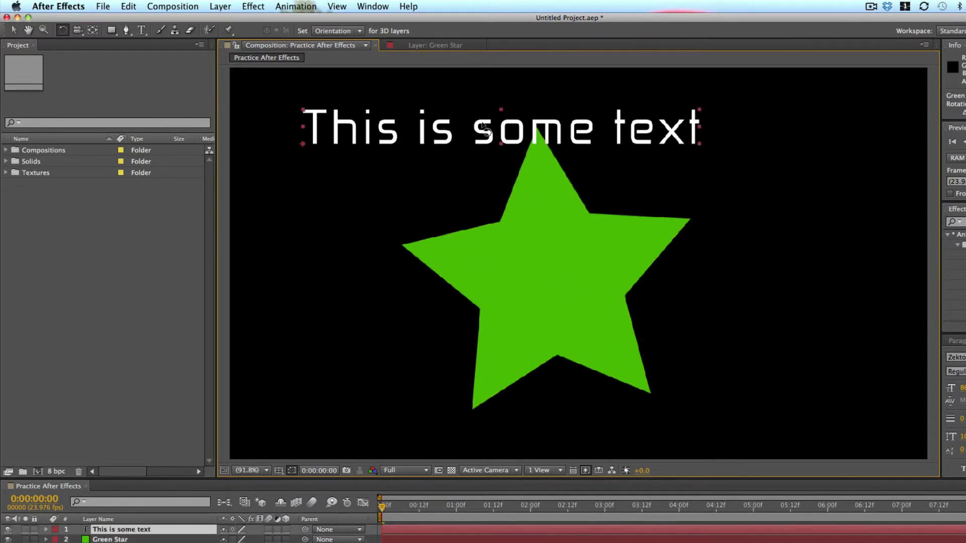
pyautogui.moveTo(483, 128); pyautogui.dragTo(488, 217)
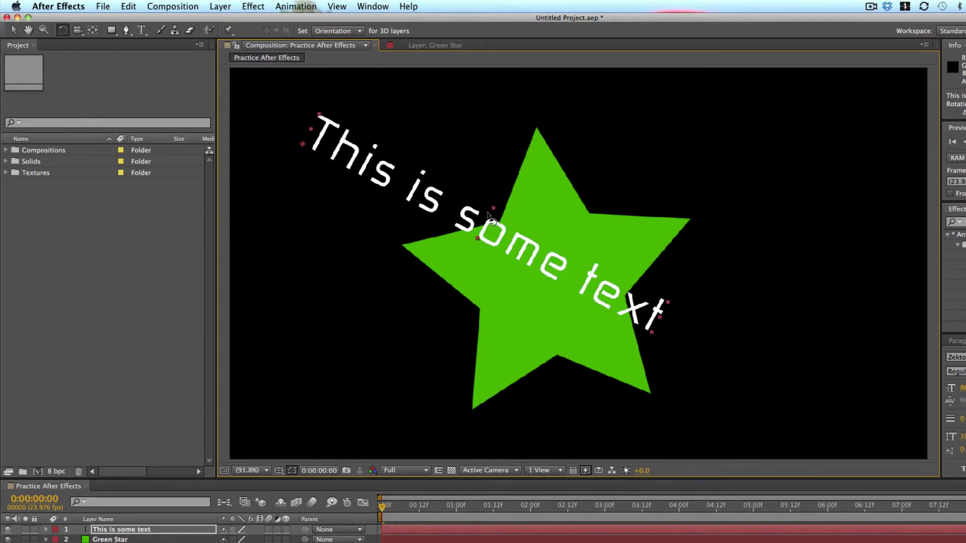
pyautogui.press('super+z')
pyautogui.press('super+z')
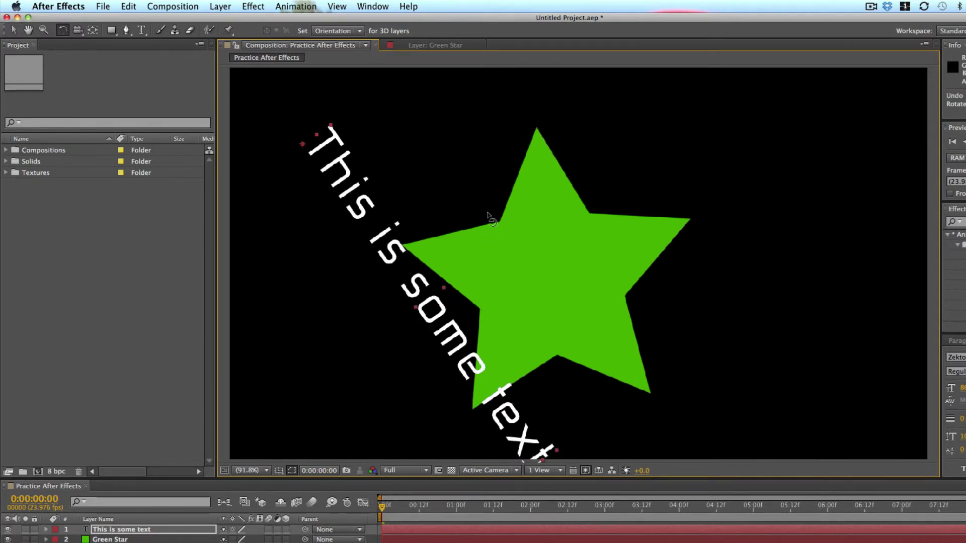
pyautogui.press('super+z')
pyautogui.doubleClick(556, 258)
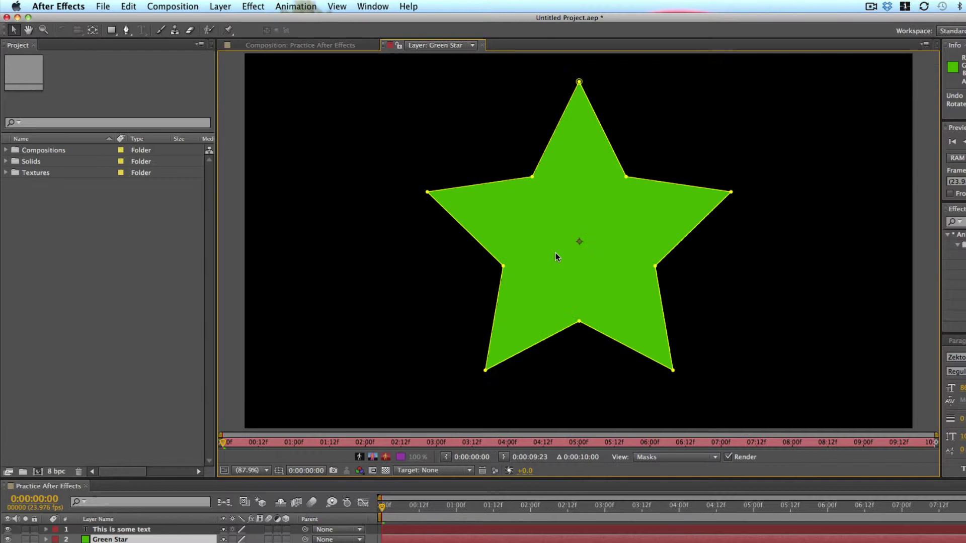
pyautogui.click(309, 44)
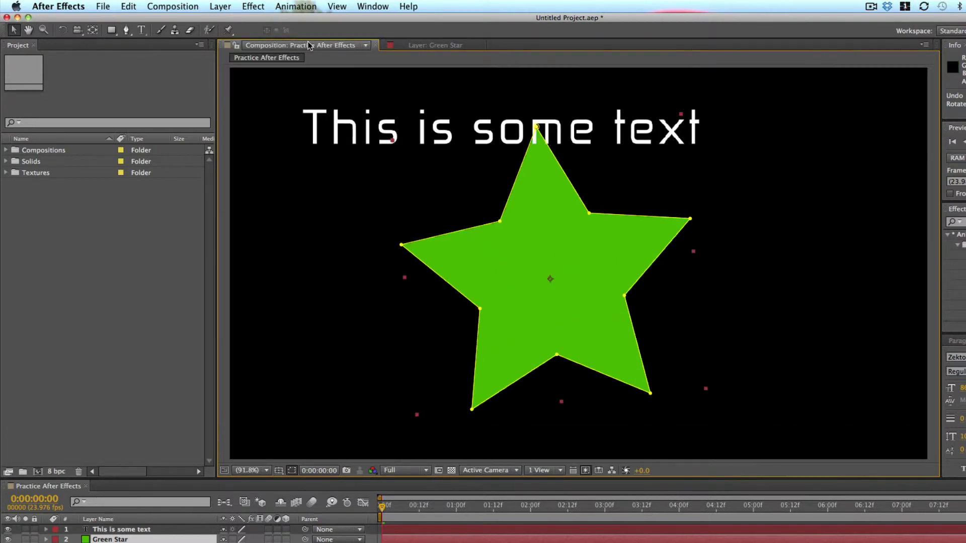
pyautogui.click(79, 32)
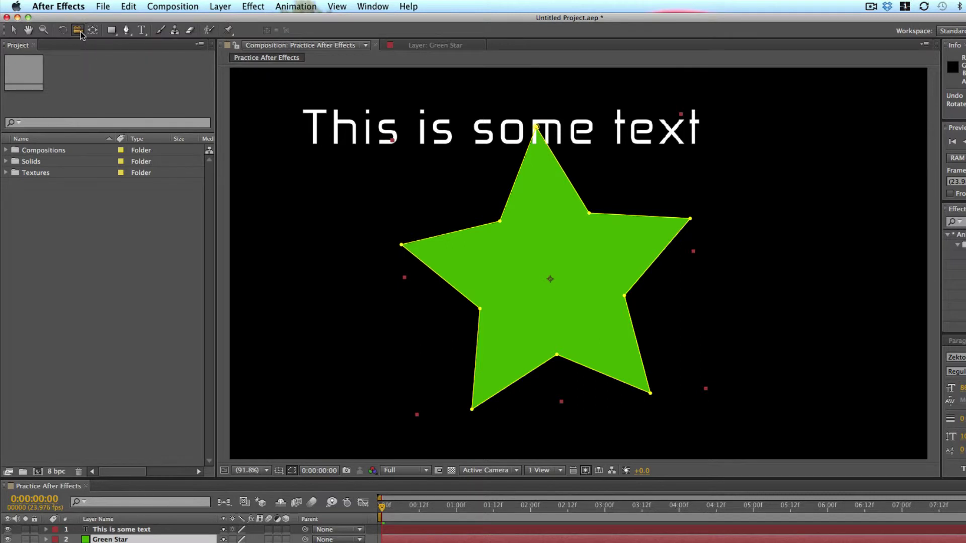
pyautogui.click(79, 31)
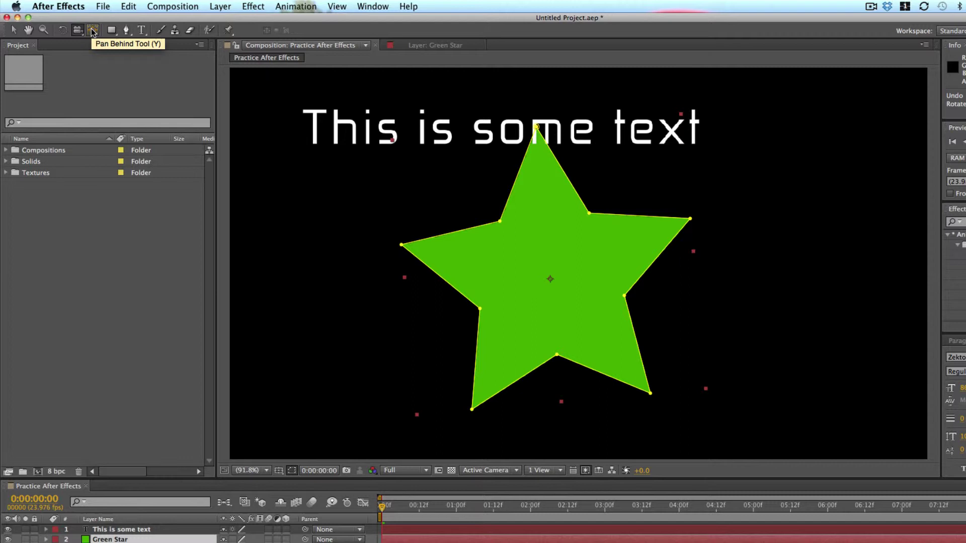
# Move the star's anchor point off centre and back near centre with the Pan Behind tool.
pyautogui.click(92, 30)
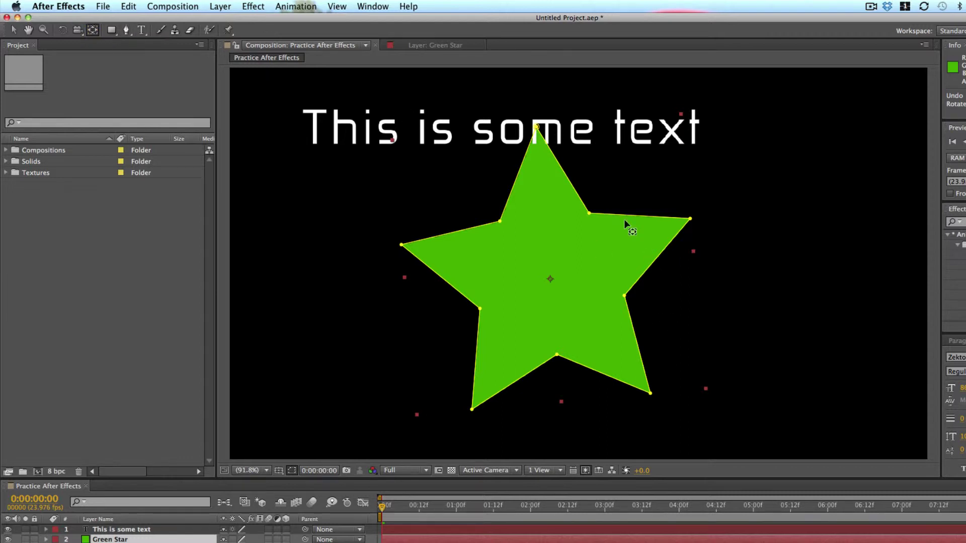
pyautogui.moveTo(530, 233); pyautogui.dragTo(621, 233)
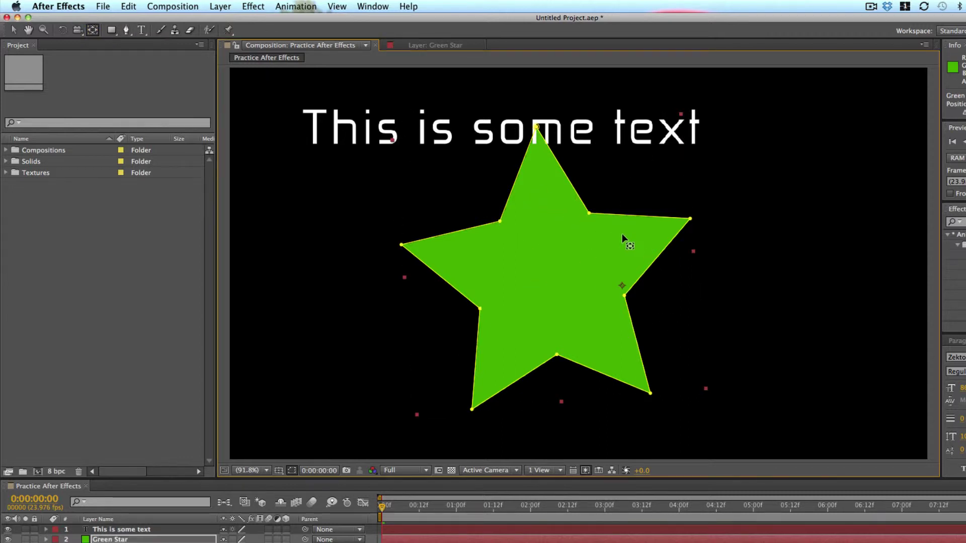
pyautogui.moveTo(569, 270); pyautogui.dragTo(502, 253)
# Shift the star's path position slightly using a free-transform edit.
pyautogui.press('v')
pyautogui.moveTo(590, 234); pyautogui.dragTo(570, 254)
pyautogui.doubleClick(725, 219)
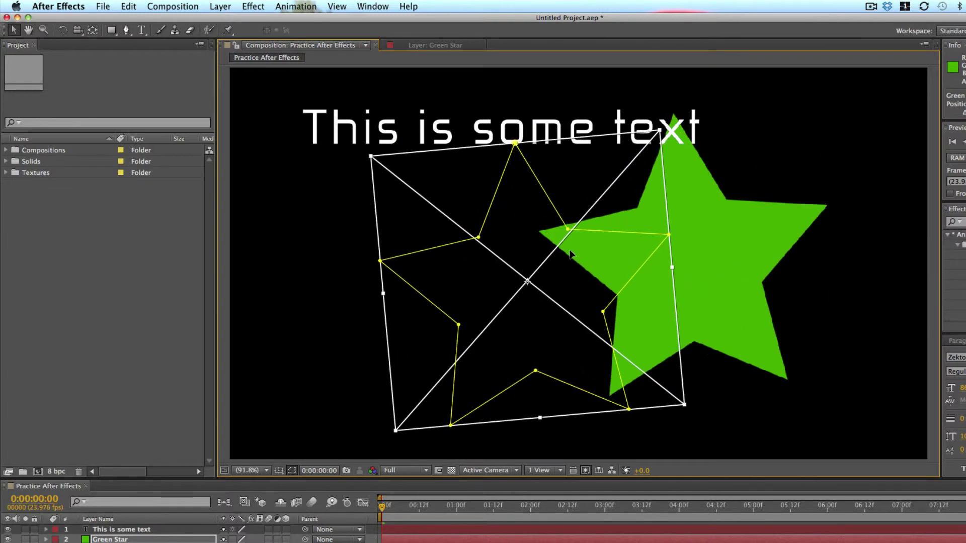
pyautogui.press('Return')
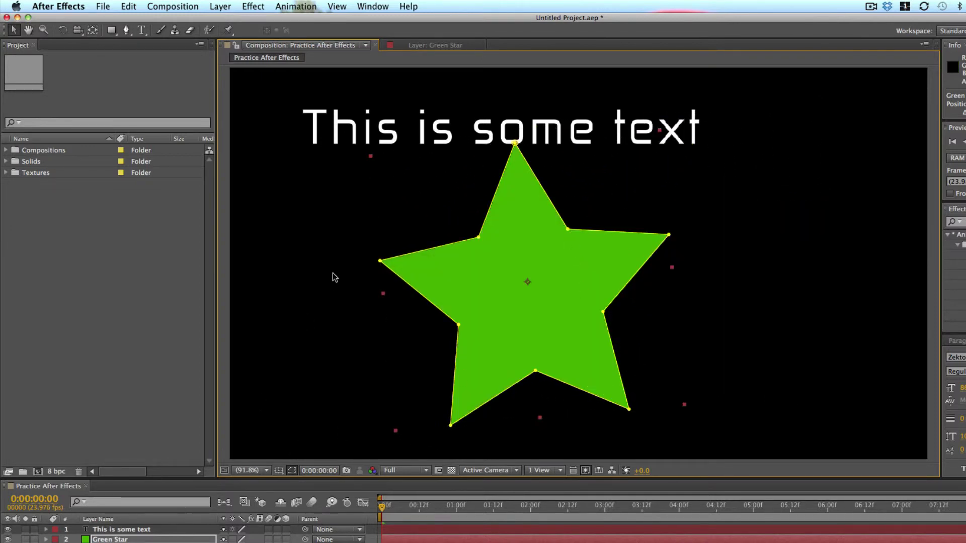
# Tilt the green star in 3D around its anchor point with the Rotation tool.
pyautogui.click(63, 30)
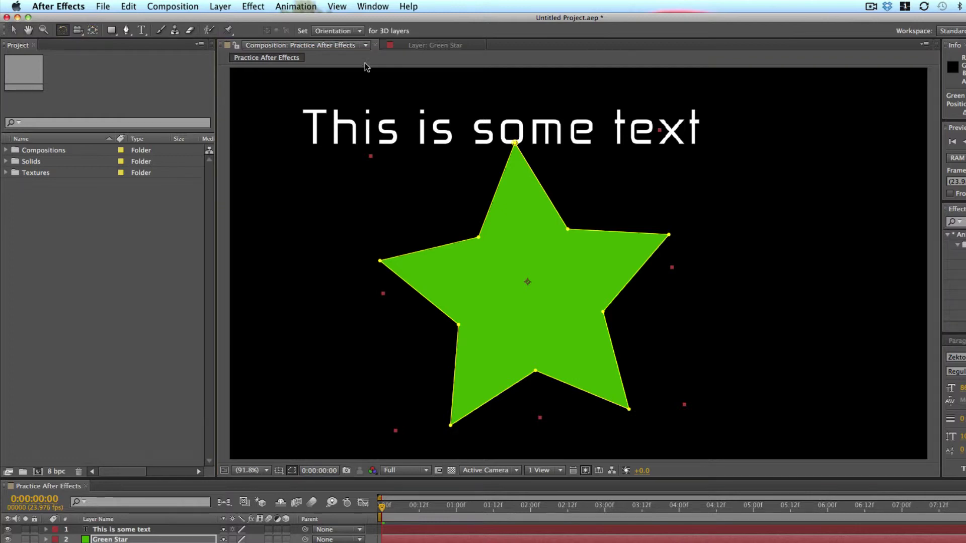
pyautogui.click(690, 245)
pyautogui.click(653, 302)
pyautogui.moveTo(616, 259); pyautogui.dragTo(578, 372)
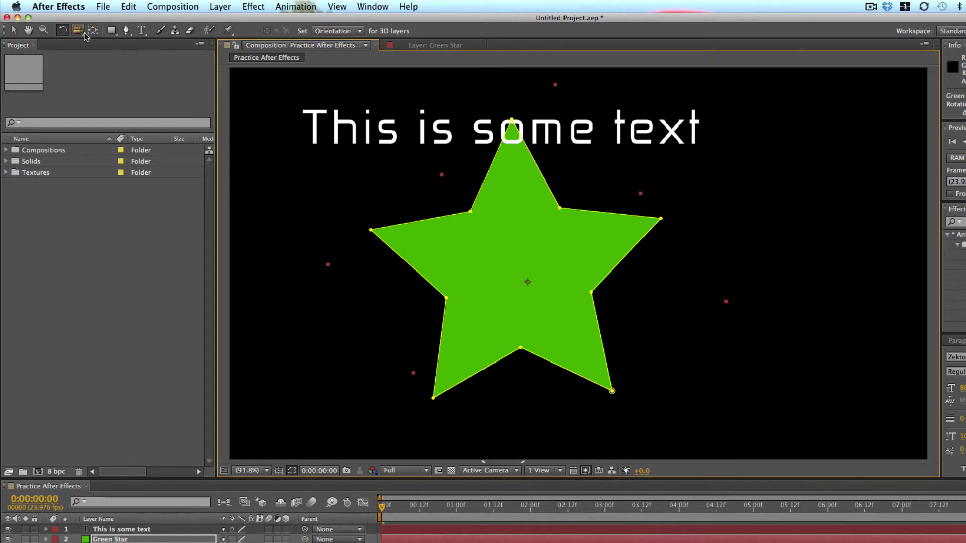
# Move the star's anchor point off its centre with Pan Behind, after undoing one attempt.
pyautogui.click(93, 30)
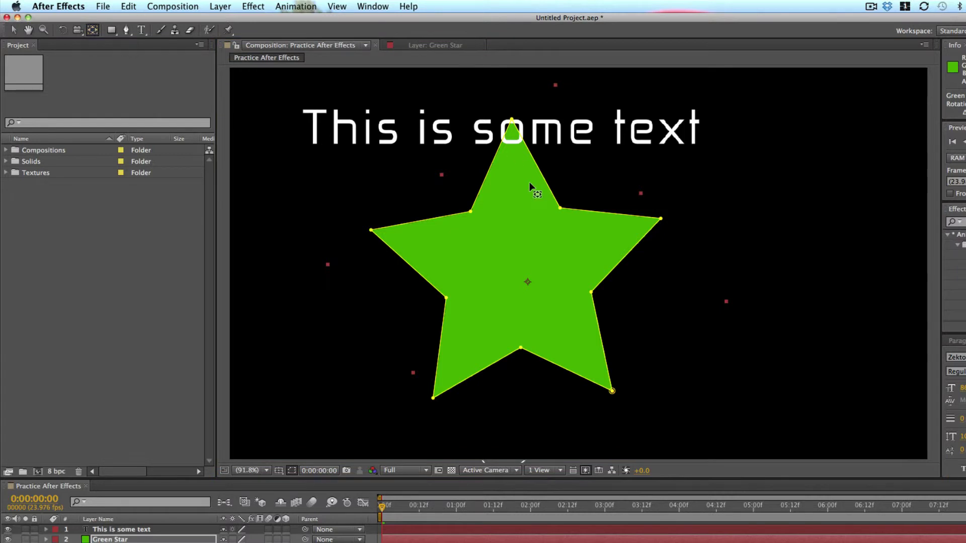
pyautogui.moveTo(524, 282); pyautogui.dragTo(494, 294)
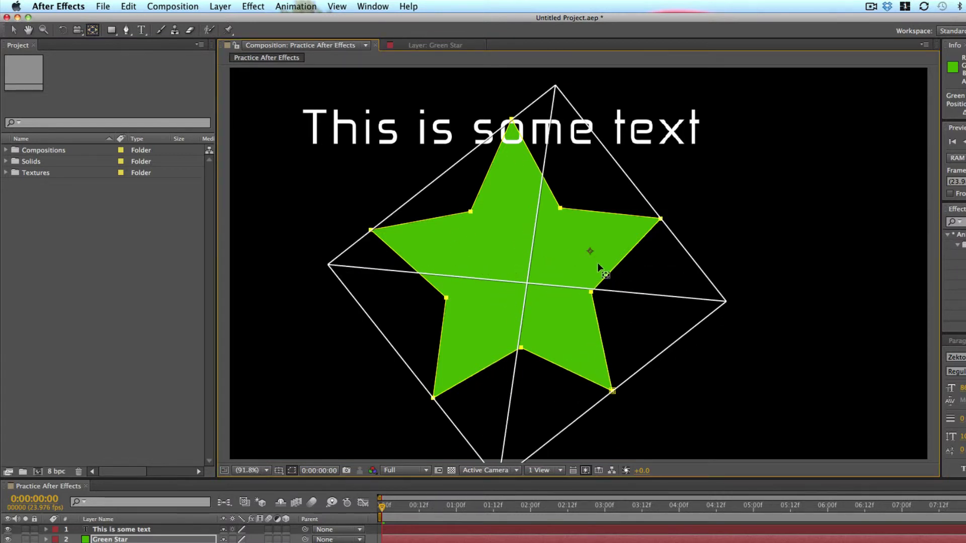
pyautogui.moveTo(517, 253); pyautogui.dragTo(422, 246)
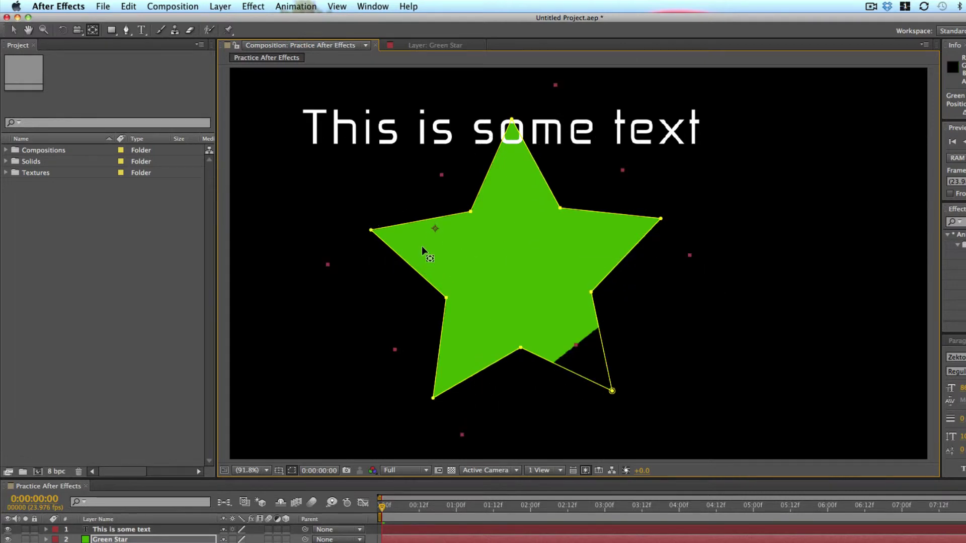
pyautogui.press('space')
pyautogui.press('super+z')
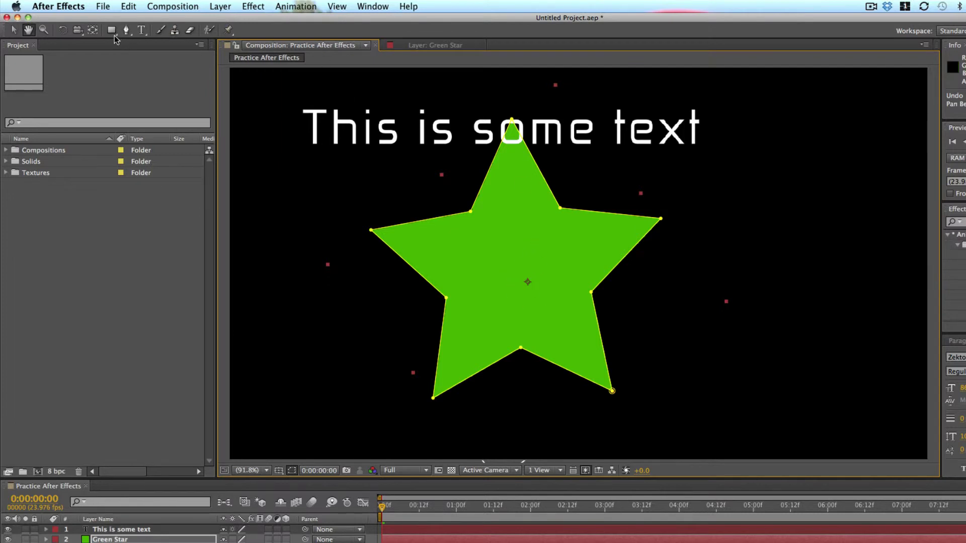
pyautogui.click(93, 29)
pyautogui.moveTo(527, 278); pyautogui.dragTo(596, 234)
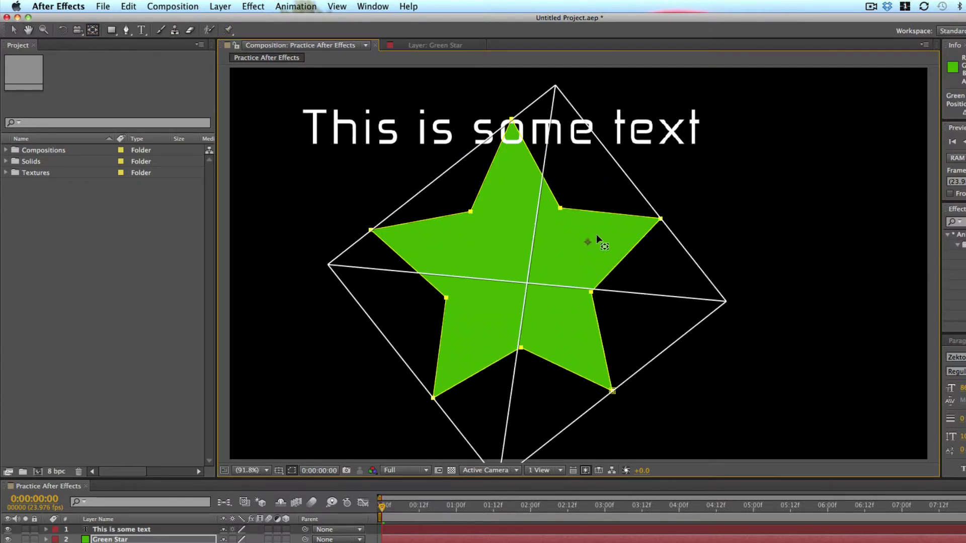
pyautogui.click(659, 222)
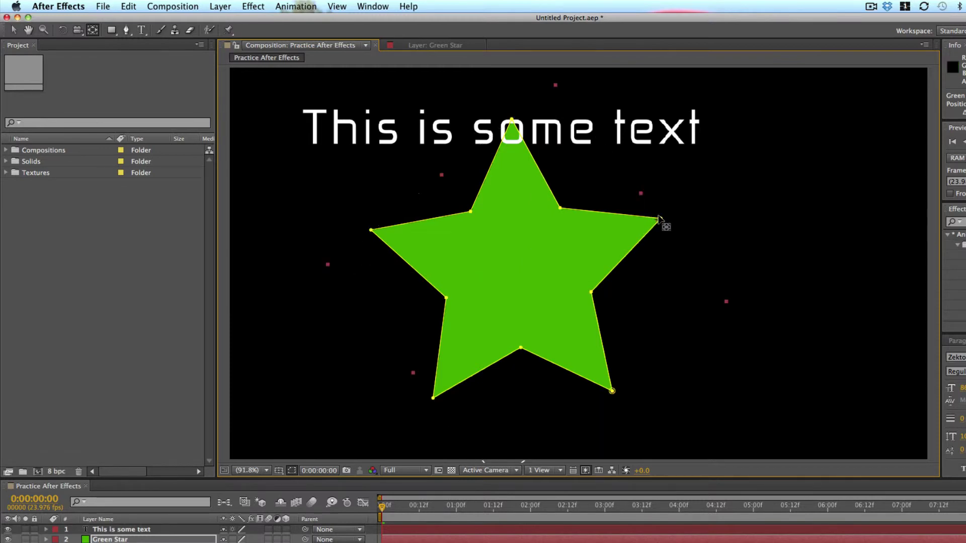
# Swing the star in 3D around its new anchor so it sits lower right.
pyautogui.click(62, 30)
pyautogui.moveTo(444, 243); pyautogui.dragTo(617, 301)
pyautogui.moveTo(679, 327); pyautogui.dragTo(526, 101)
# Move the text's anchor point to its middle and rotate the text around it.
pyautogui.click(483, 134)
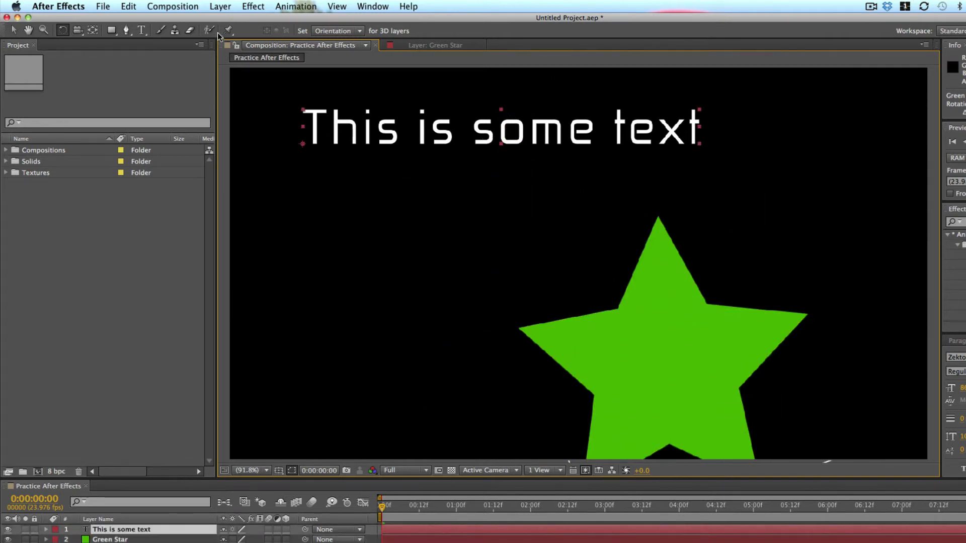
pyautogui.click(93, 30)
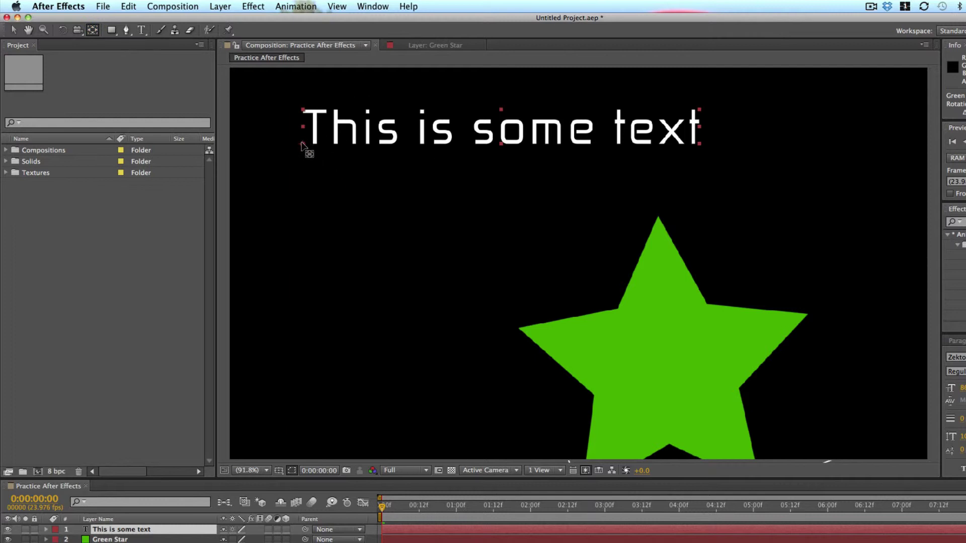
pyautogui.moveTo(303, 145); pyautogui.dragTo(500, 132)
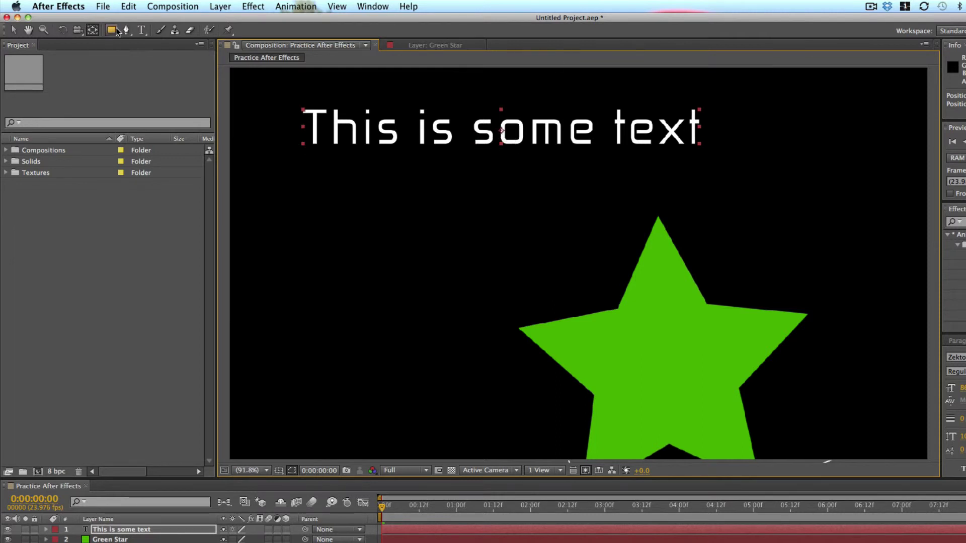
pyautogui.click(63, 30)
pyautogui.moveTo(609, 118)
pyautogui.mouseDown()
pyautogui.moveTo(604, 193)
pyautogui.moveTo(610, 106)
pyautogui.mouseUp()
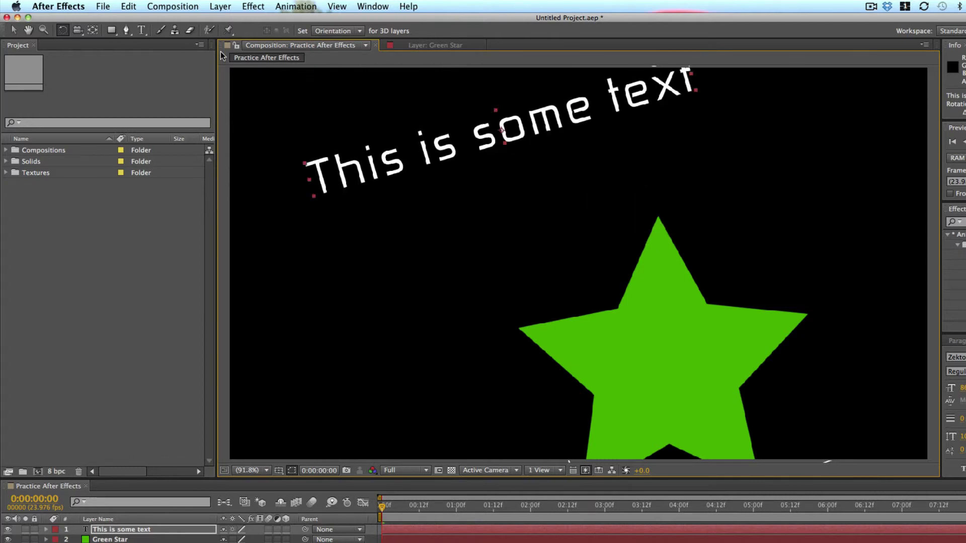
# Move the text's anchor to its lower-left corner and rotate the text so it rises rightward.
pyautogui.press('y')
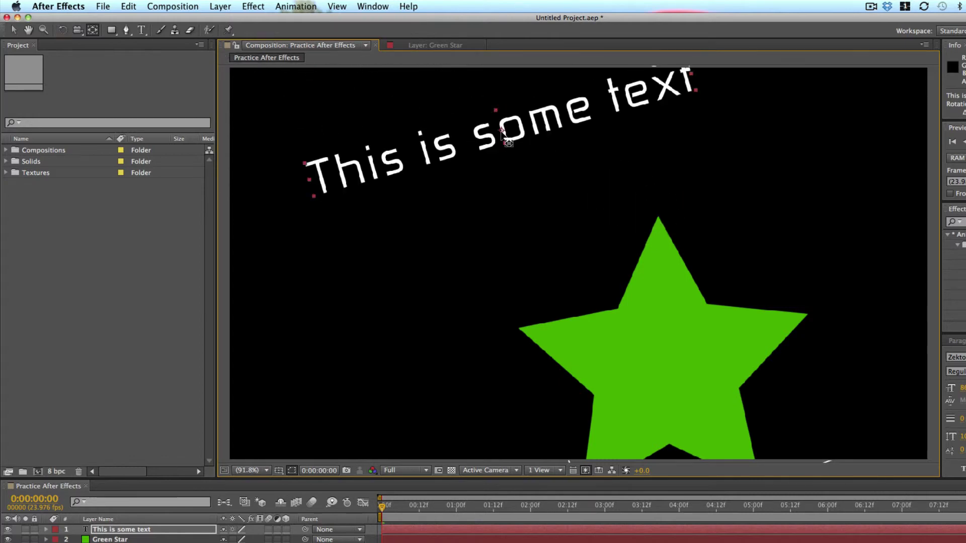
pyautogui.moveTo(503, 131); pyautogui.dragTo(313, 197)
pyautogui.click(62, 31)
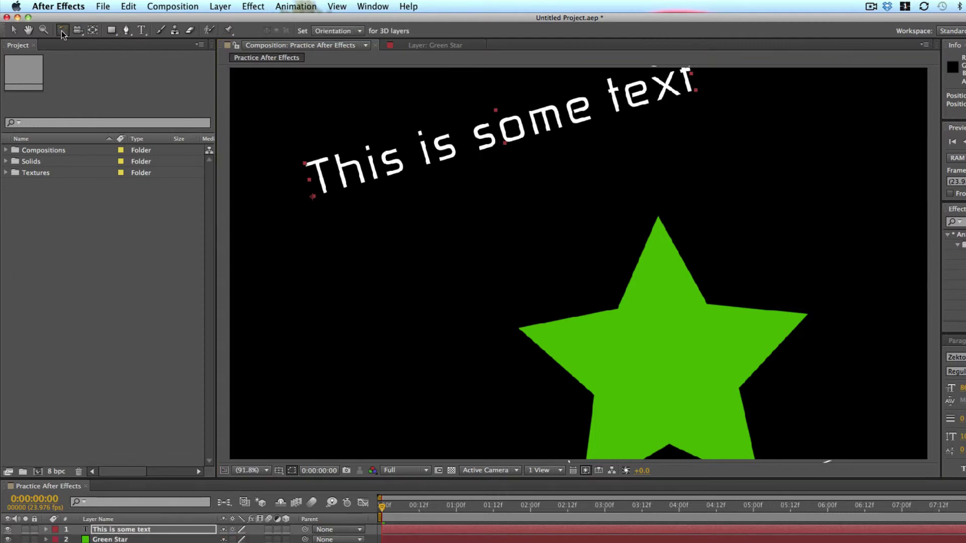
pyautogui.moveTo(515, 128); pyautogui.dragTo(554, 186)
# Drag the green star back up and left, centred beneath the text.
pyautogui.press('v')
pyautogui.click(611, 283)
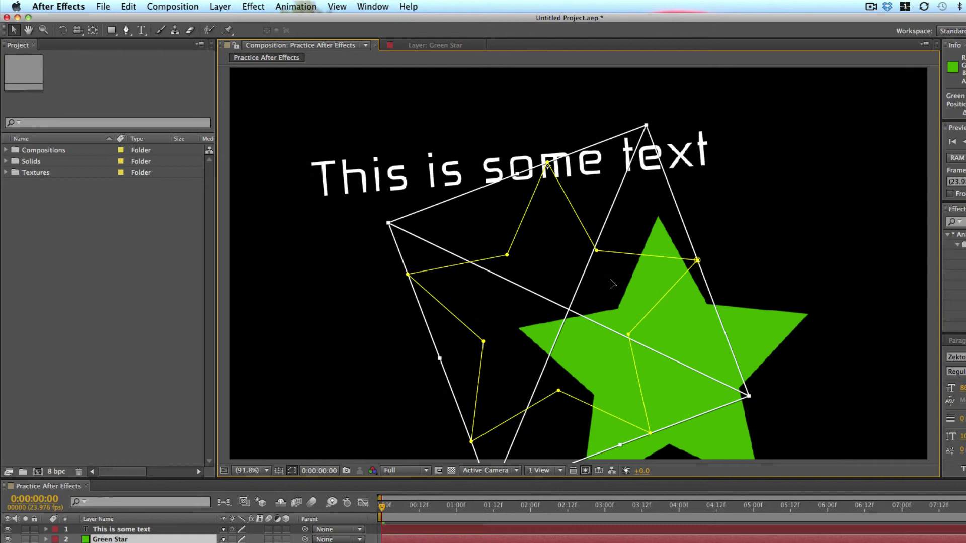
pyautogui.moveTo(611, 283); pyautogui.dragTo(643, 259)
pyautogui.click(380, 174)
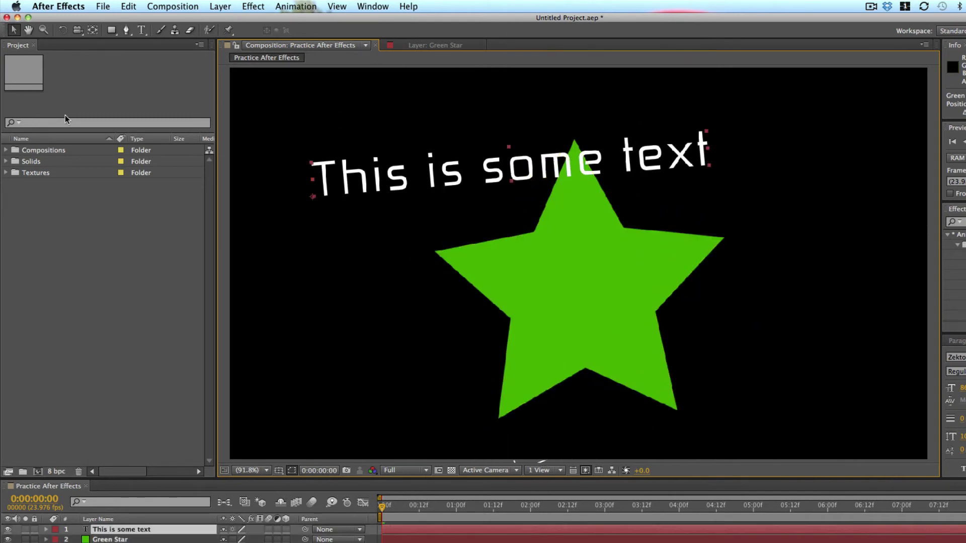
pyautogui.click(111, 30)
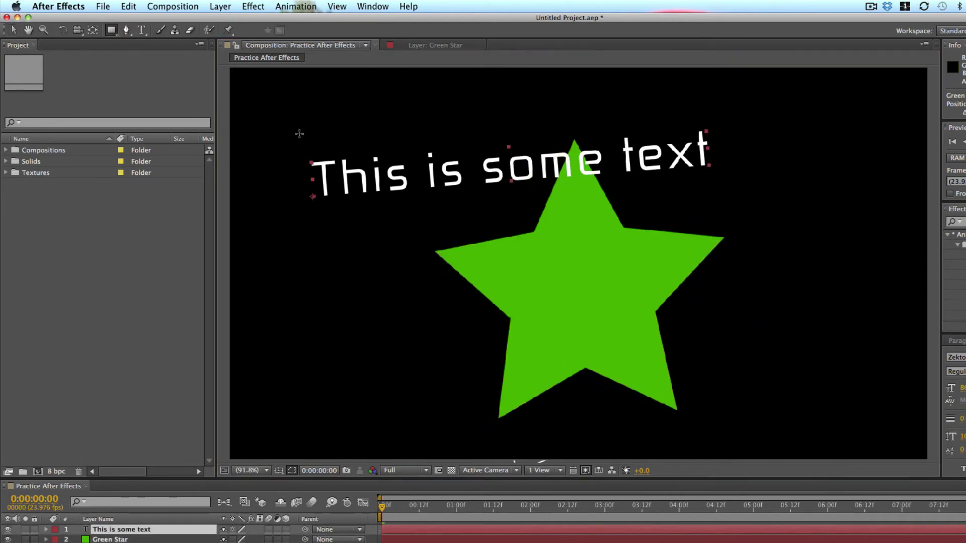
pyautogui.moveTo(334, 112); pyautogui.dragTo(576, 276)
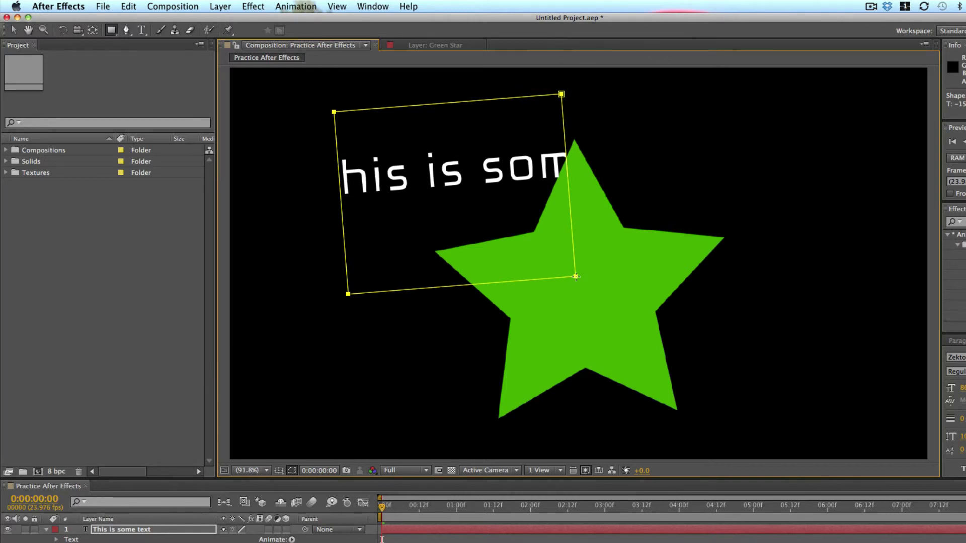
pyautogui.press('super+z')
pyautogui.click(344, 307)
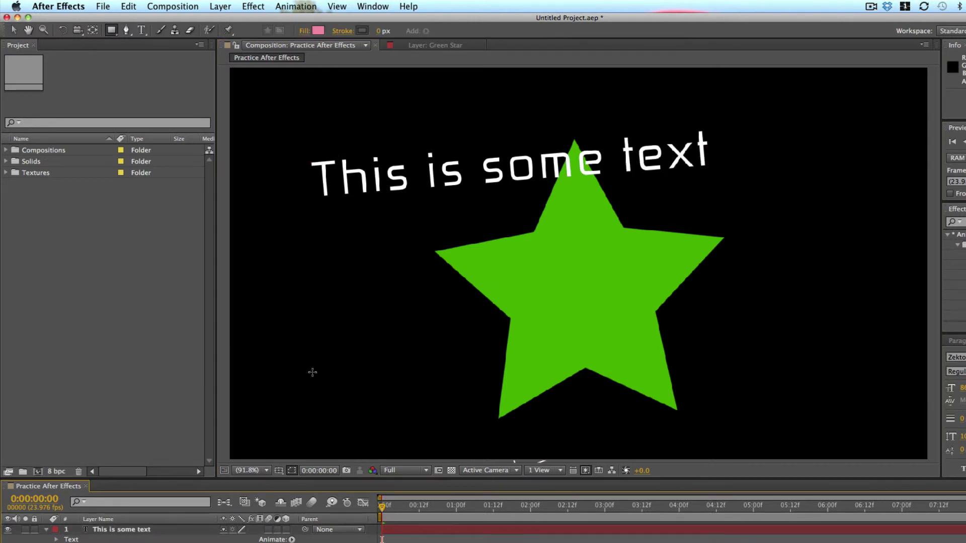
pyautogui.moveTo(313, 372); pyautogui.dragTo(734, 94)
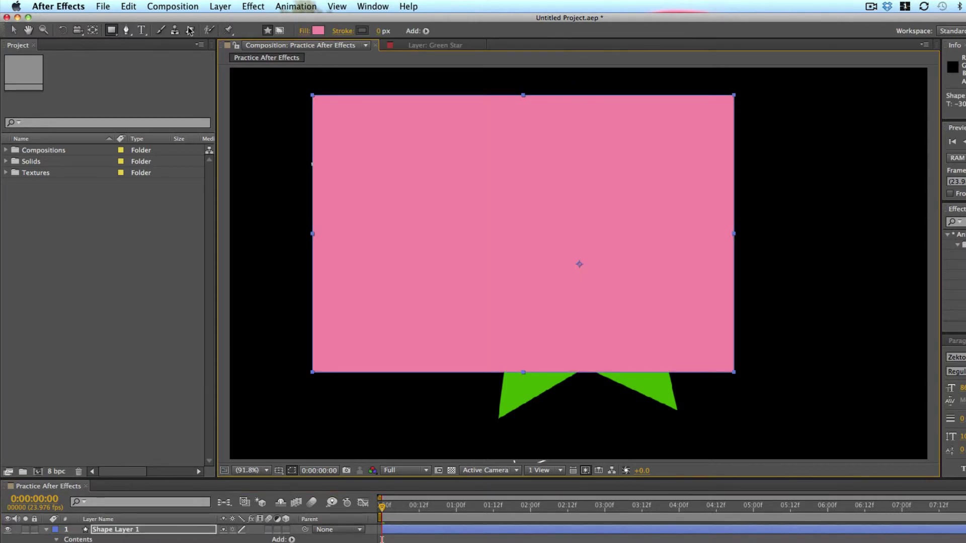
pyautogui.press('super+z')
pyautogui.click(110, 31)
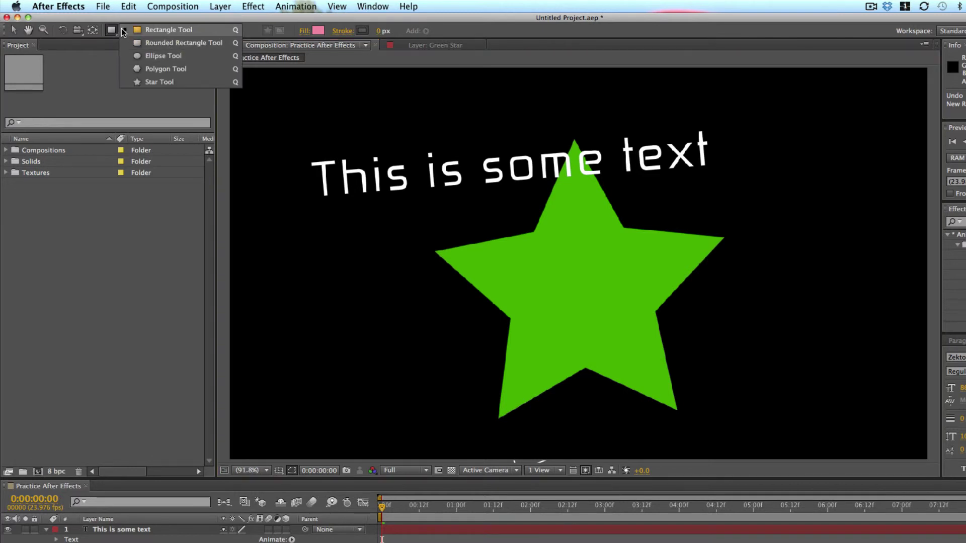
pyautogui.click(186, 67)
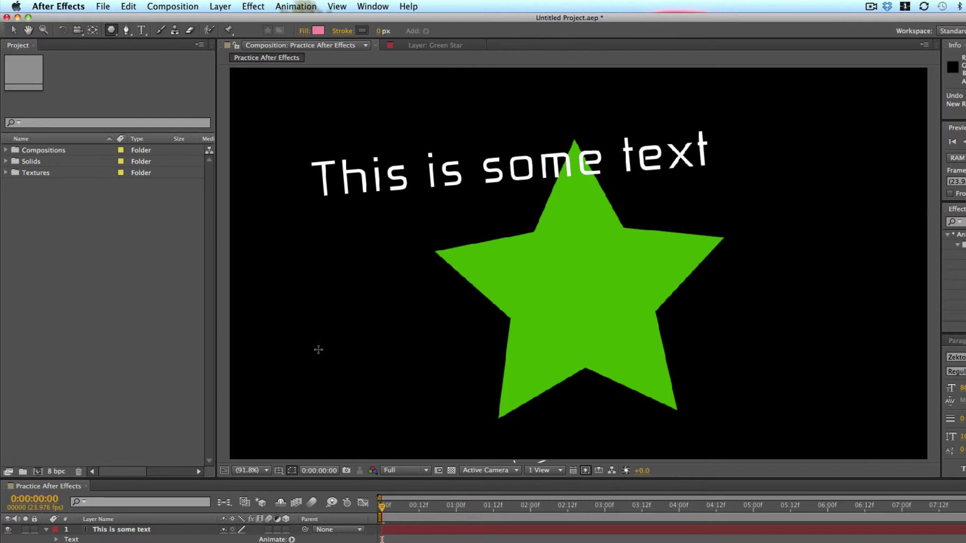
pyautogui.moveTo(579, 264); pyautogui.dragTo(635, 239)
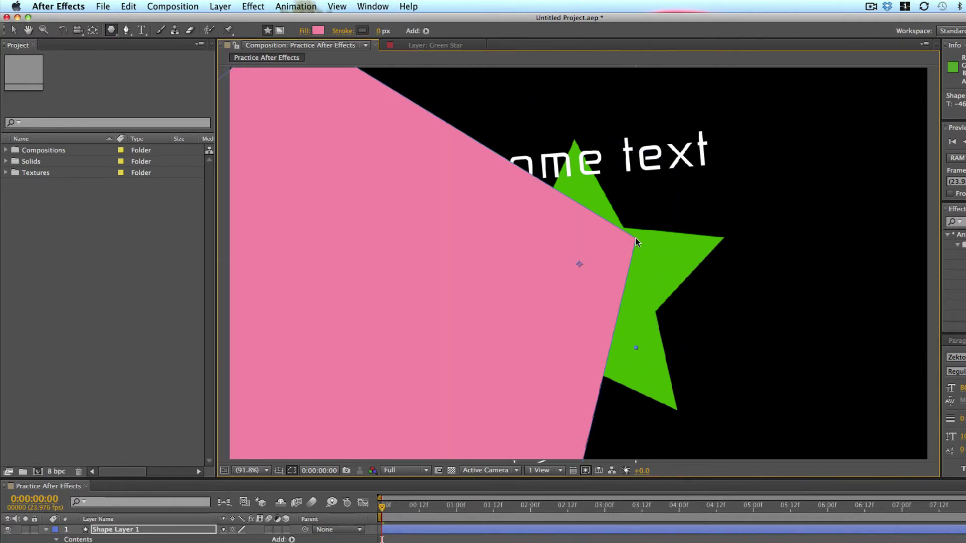
pyautogui.press('super+z')
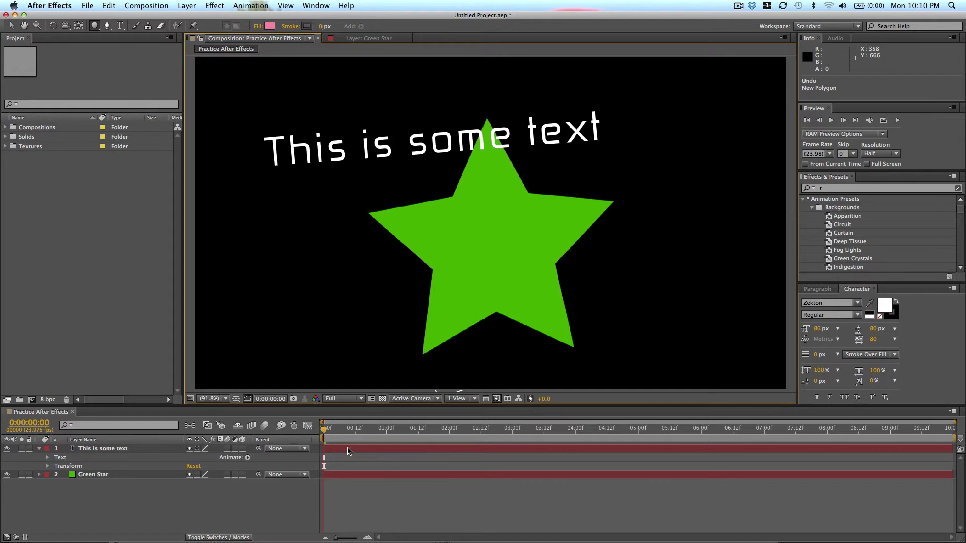
pyautogui.click(351, 451)
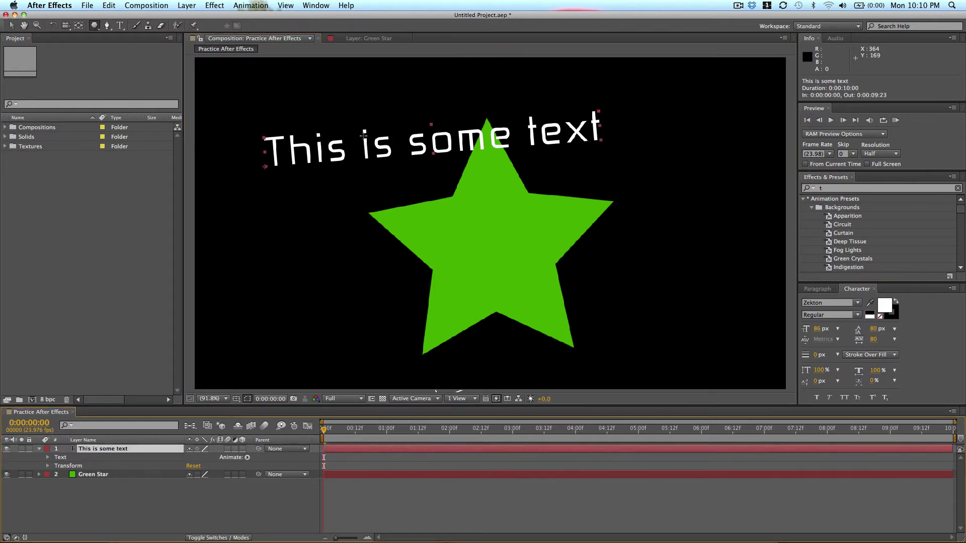
pyautogui.moveTo(324, 86); pyautogui.dragTo(417, 164)
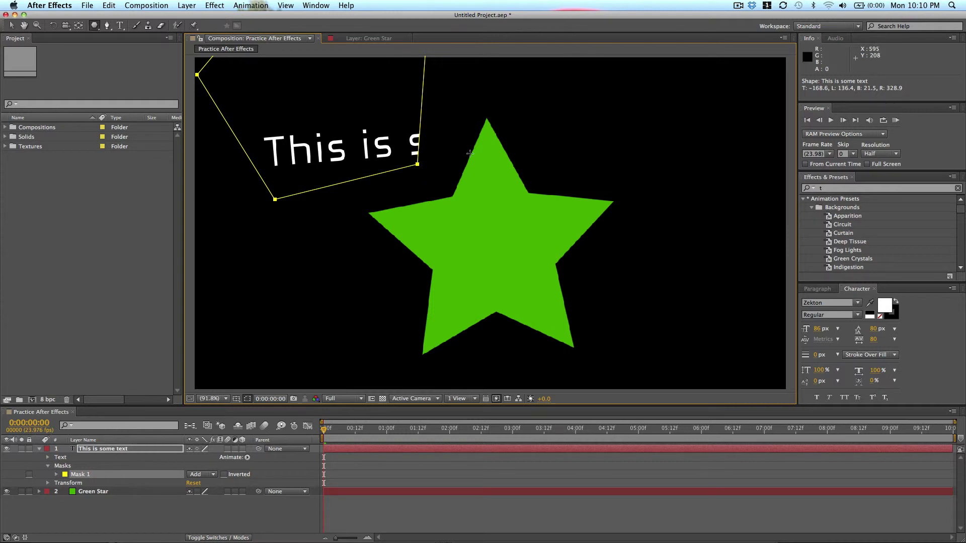
pyautogui.press('super+z')
pyautogui.click(107, 25)
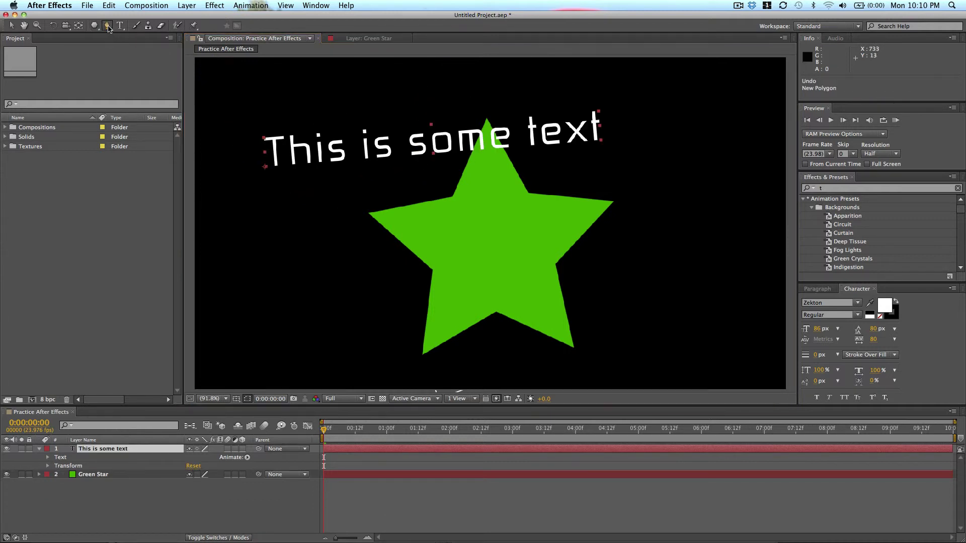
pyautogui.click(340, 120)
pyautogui.click(332, 202)
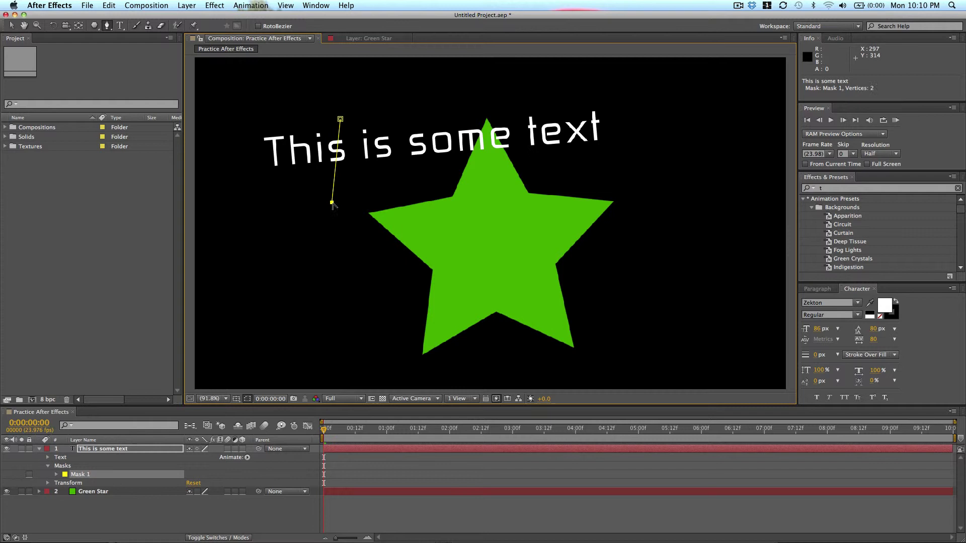
pyautogui.click(549, 131)
pyautogui.click(445, 90)
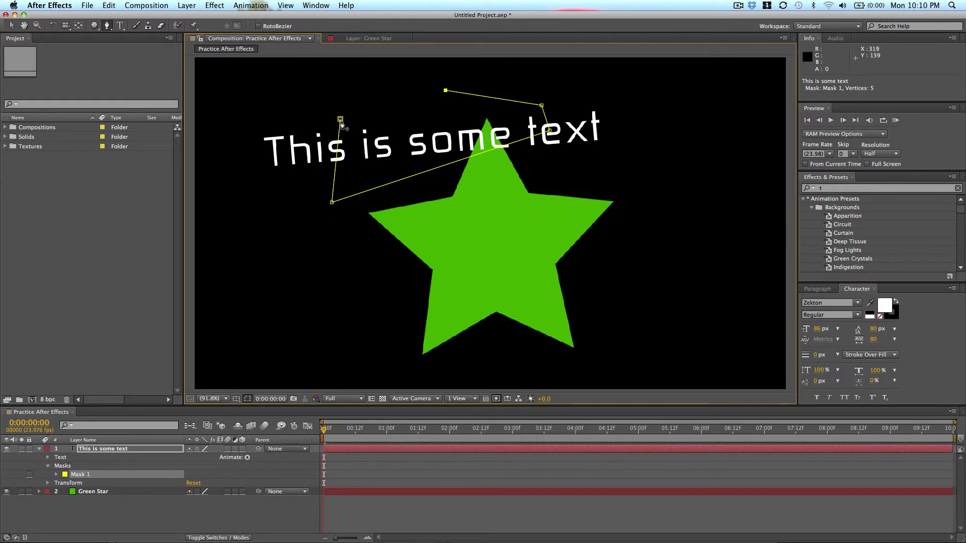
pyautogui.click(340, 120)
pyautogui.press('super+z')
pyautogui.press('super+z')
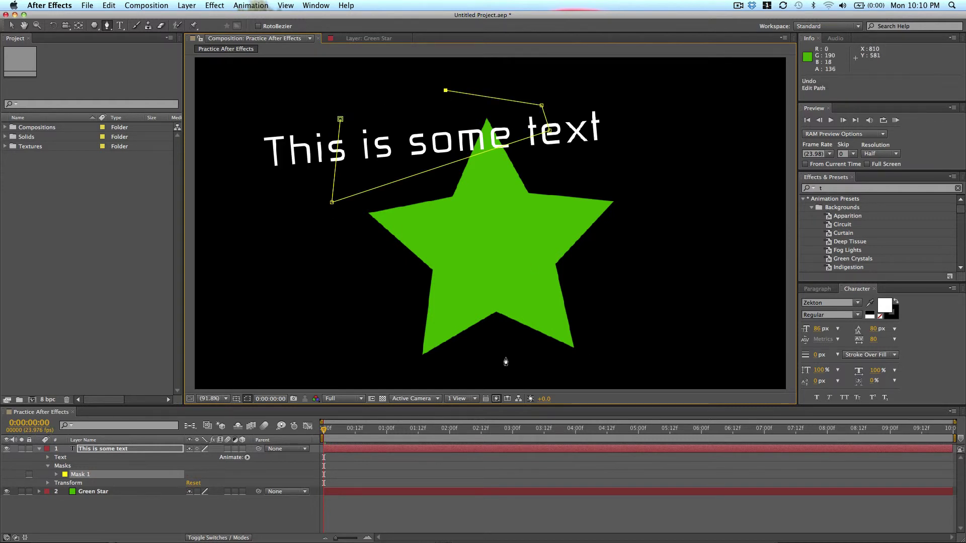
pyautogui.press('super+z')
pyautogui.press('super+z')
pyautogui.press('super+z')
pyautogui.press('super+z')
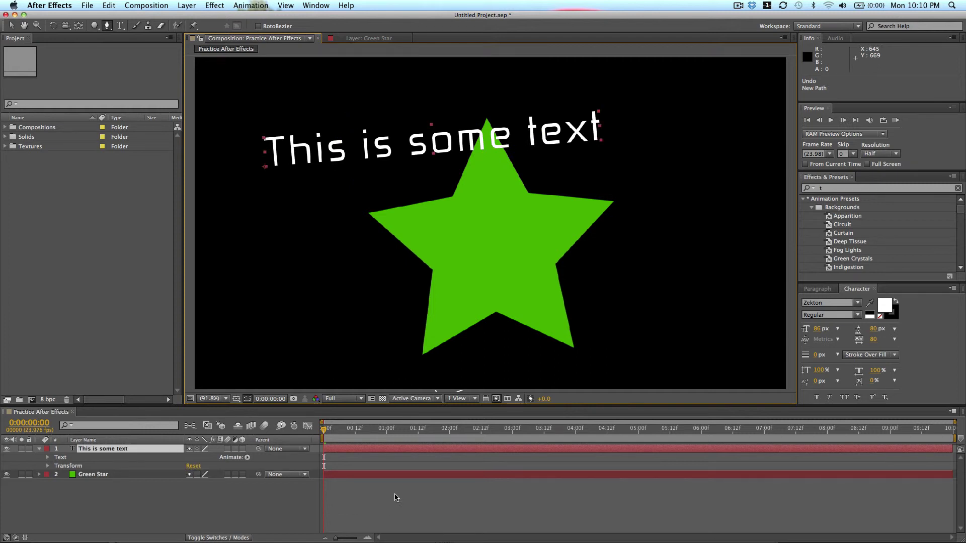
pyautogui.click(305, 285)
pyautogui.click(397, 274)
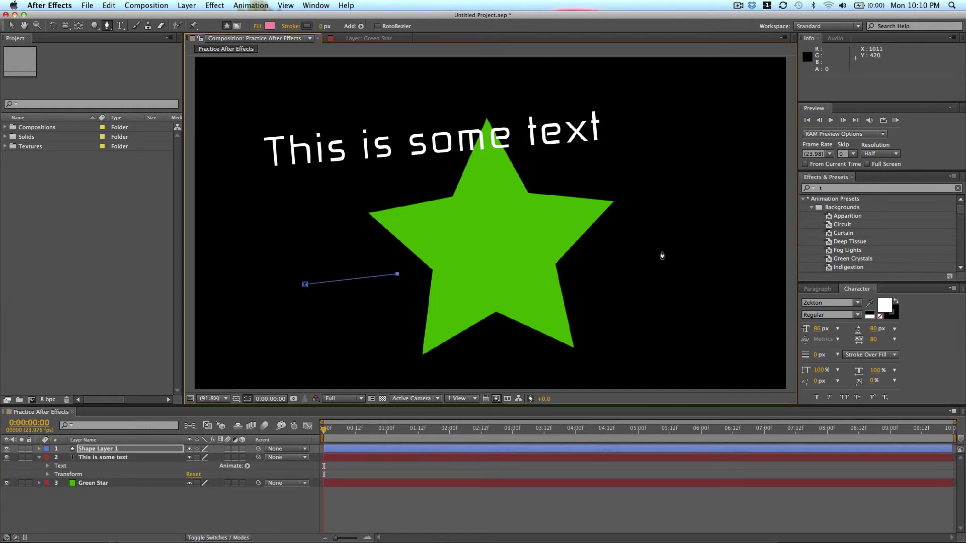
pyautogui.click(661, 251)
pyautogui.click(547, 177)
pyautogui.click(339, 246)
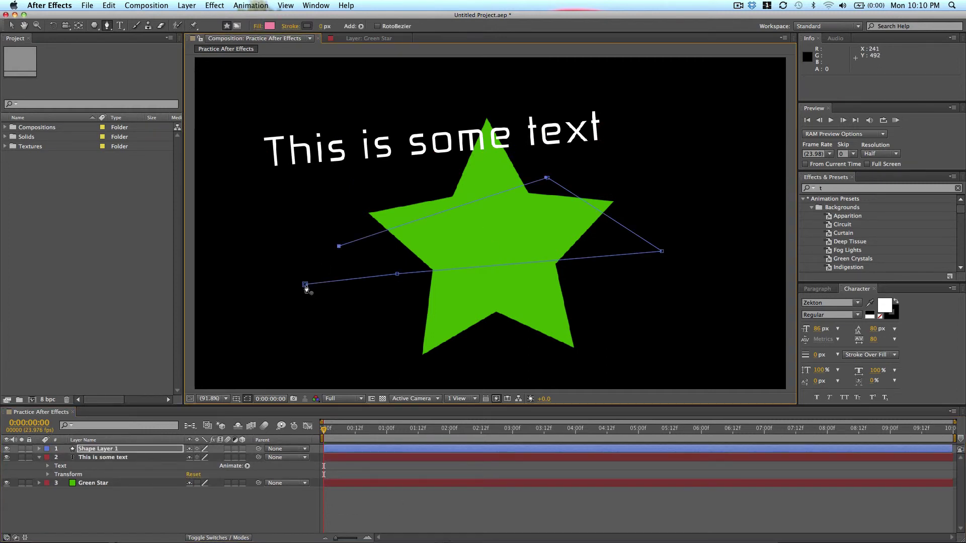
pyautogui.click(304, 285)
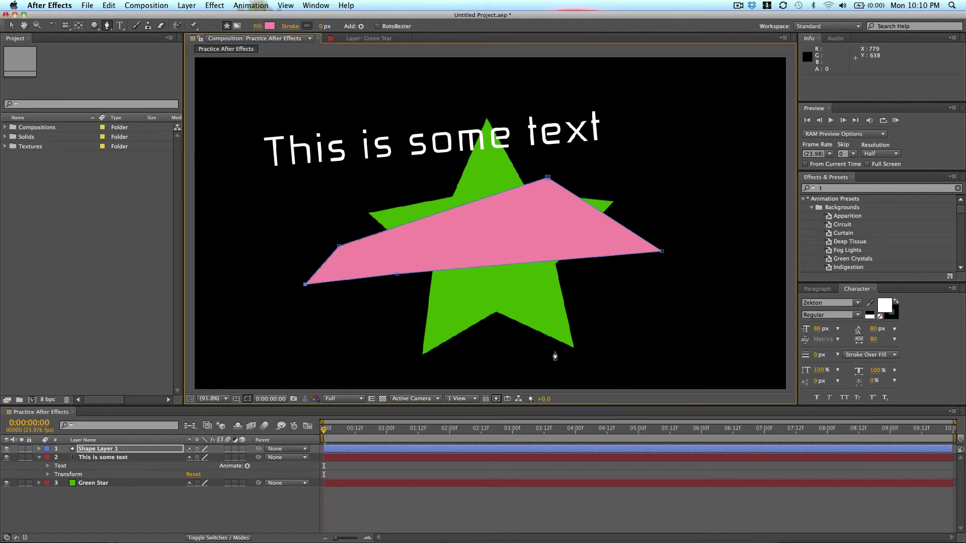
pyautogui.press('super+z')
pyautogui.click(387, 445)
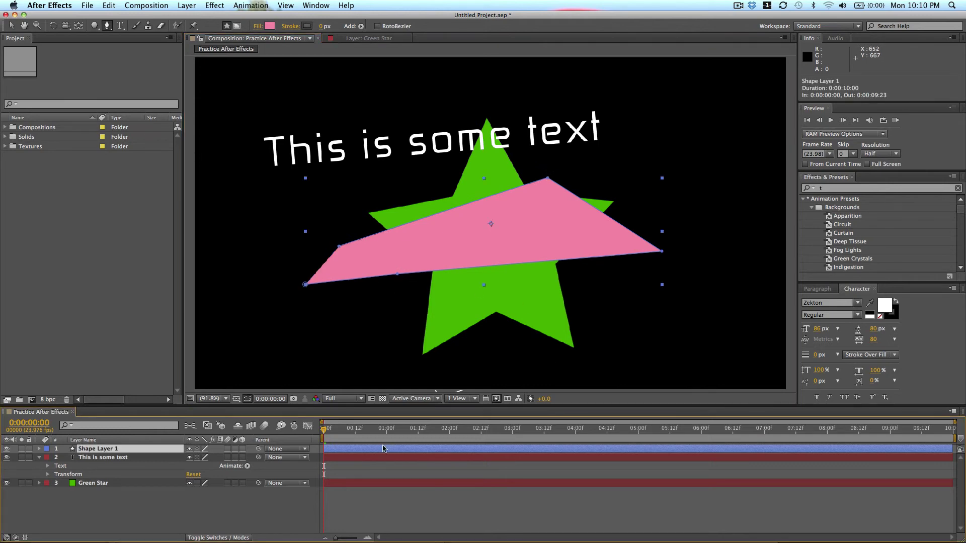
pyautogui.press('Delete')
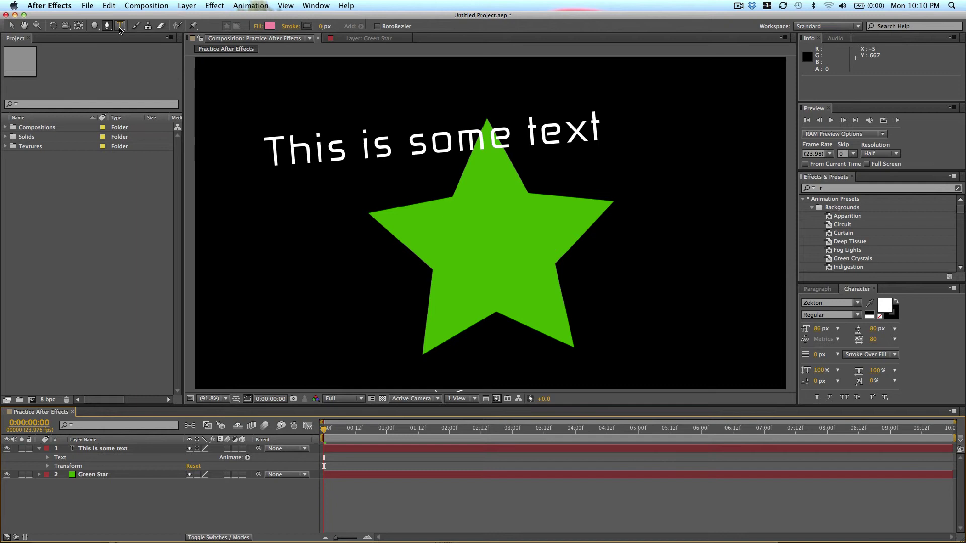
pyautogui.click(120, 25)
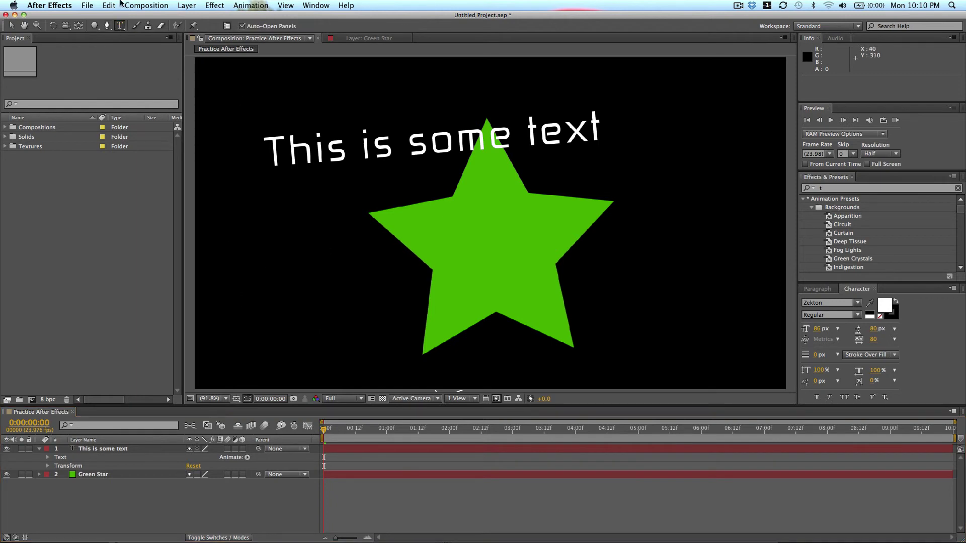
pyautogui.click(276, 291)
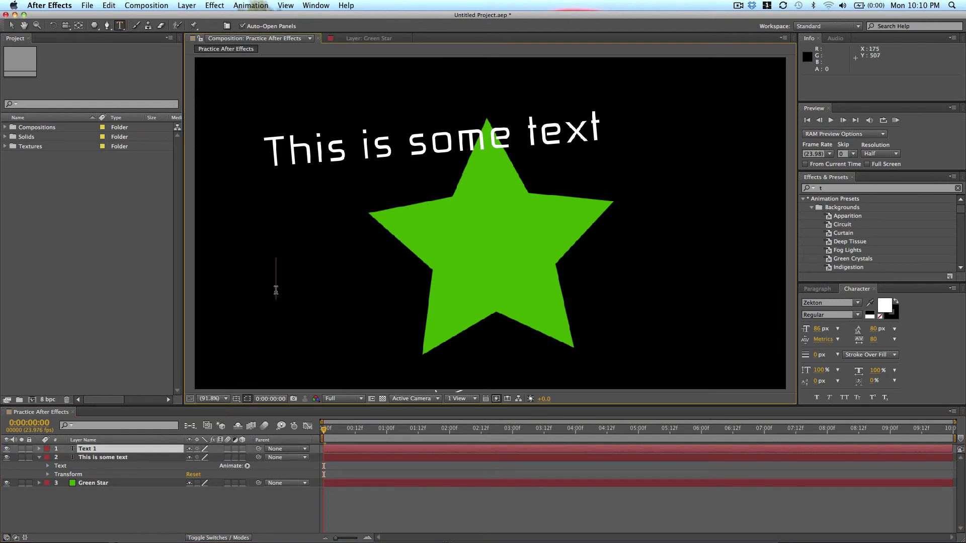
pyautogui.write('fasdfl;ajsd;fajsd;fljas;')
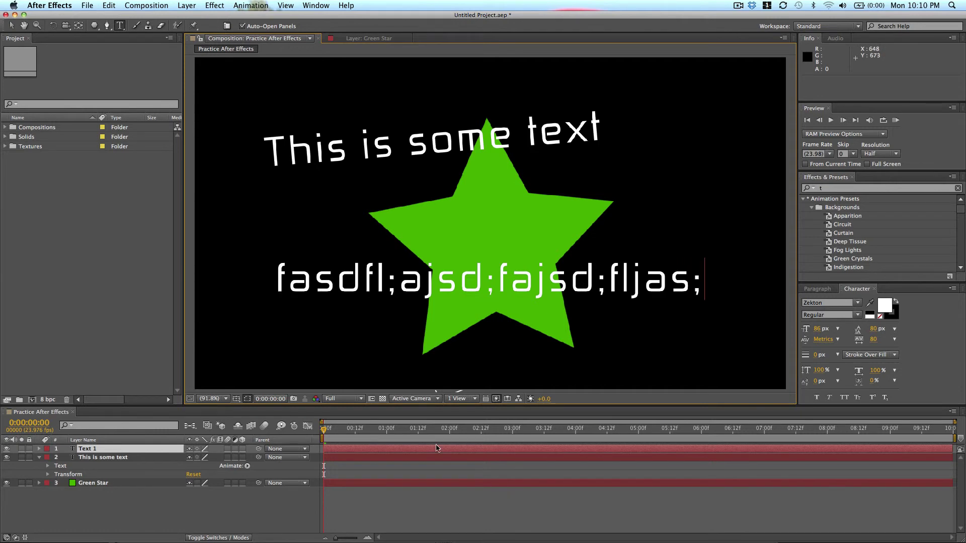
pyautogui.press('Escape')
pyautogui.press('Delete')
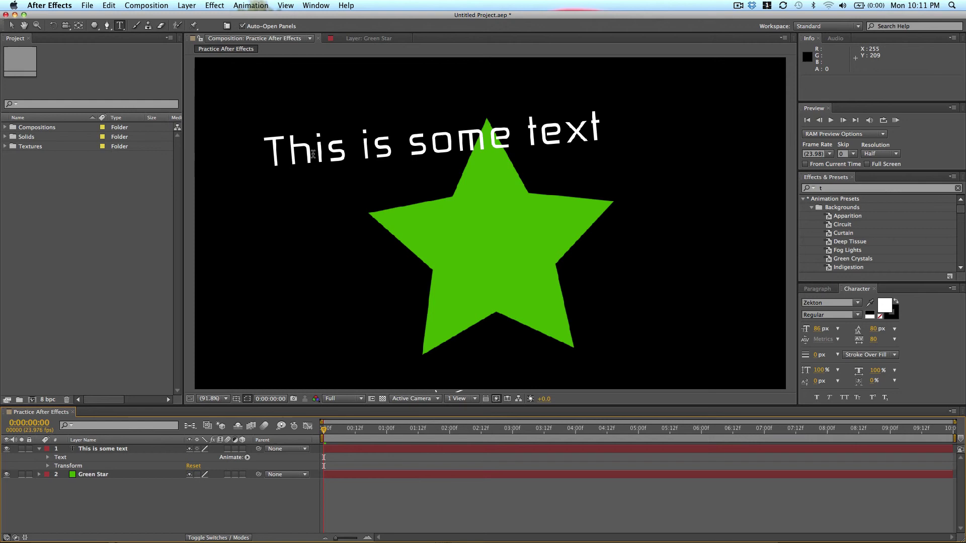
# Move the text over the star and replace its words with 'YOU ARE A STAR'.
pyautogui.press('v')
pyautogui.moveTo(387, 165); pyautogui.dragTo(439, 227)
pyautogui.doubleClick(441, 224)
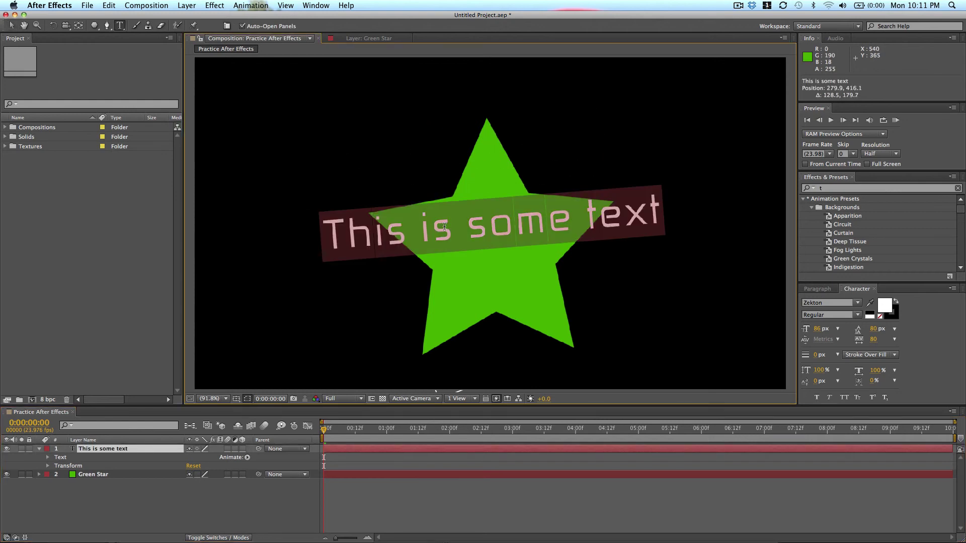
pyautogui.click(444, 227)
pyautogui.press('super+a')
pyautogui.write('YOU ARE A ')
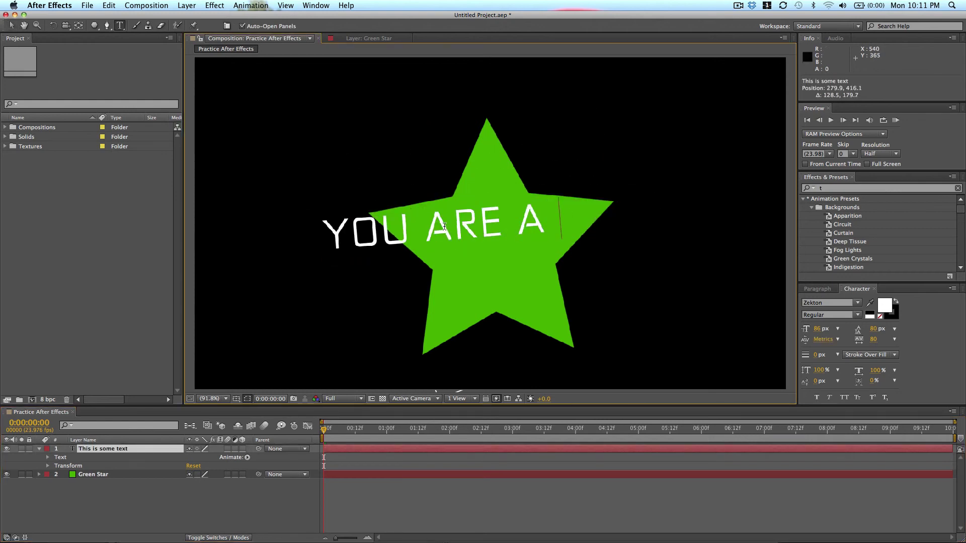
pyautogui.write('STAR')
pyautogui.click(11, 25)
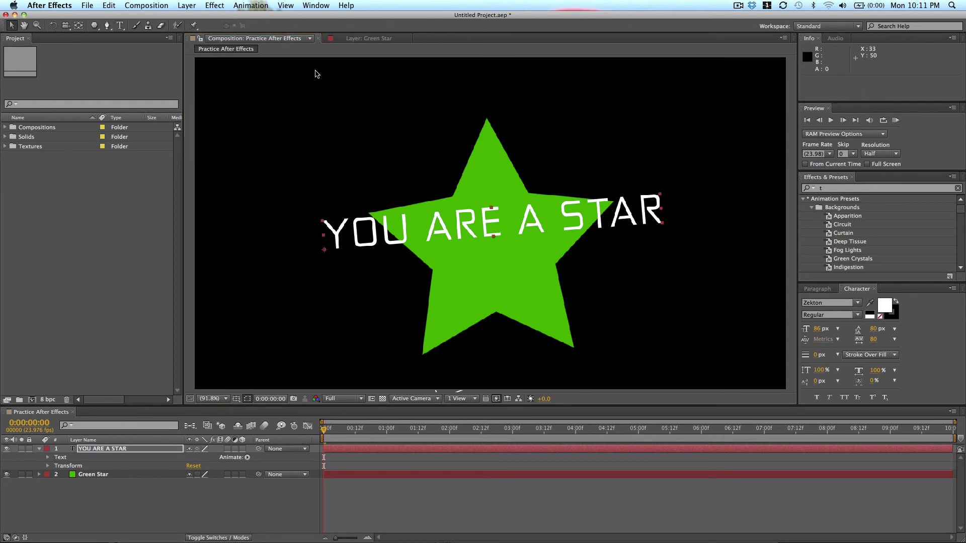
pyautogui.moveTo(527, 217); pyautogui.dragTo(541, 238)
# Scale the Green Star up to about 154% and place the text across its upper arms.
pyautogui.click(487, 185)
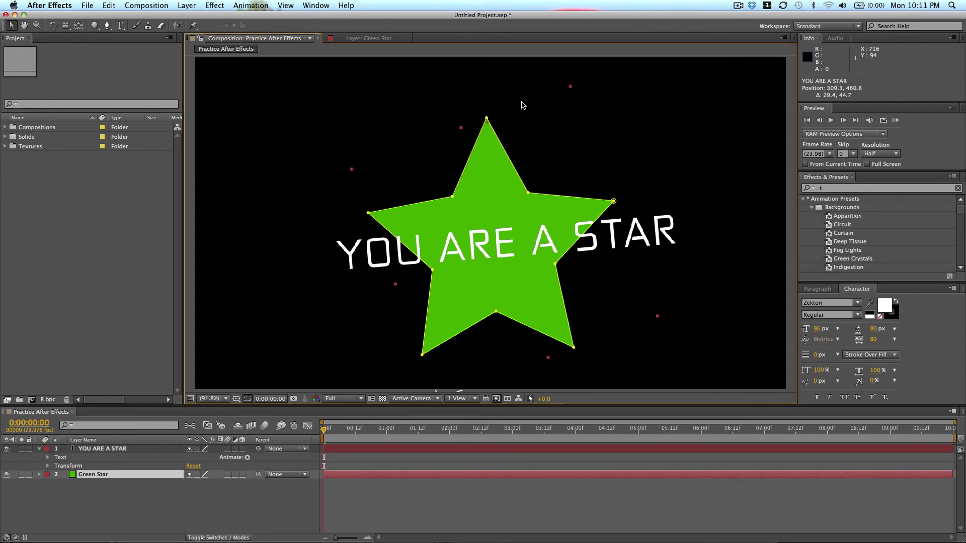
pyautogui.moveTo(569, 92); pyautogui.dragTo(486, 95)
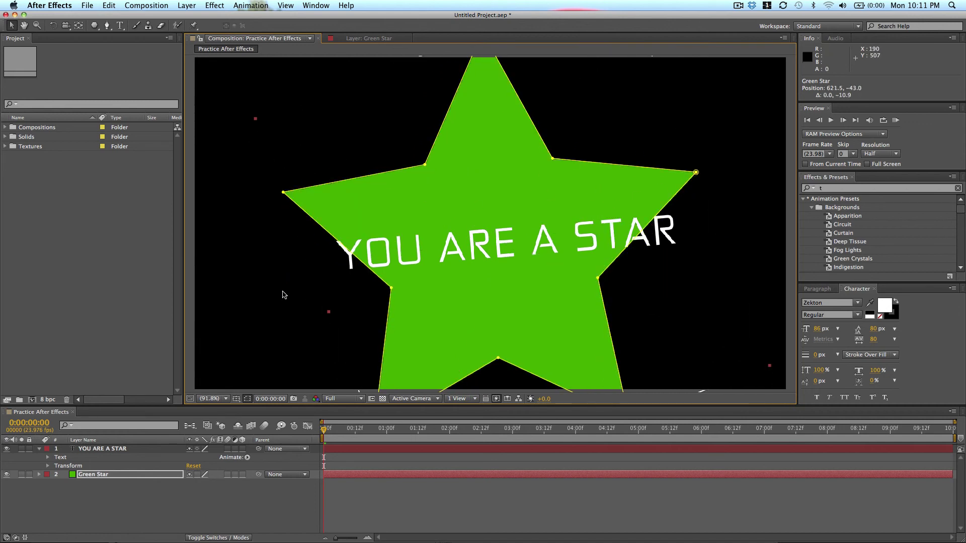
pyautogui.click(407, 265)
pyautogui.moveTo(406, 266); pyautogui.dragTo(400, 225)
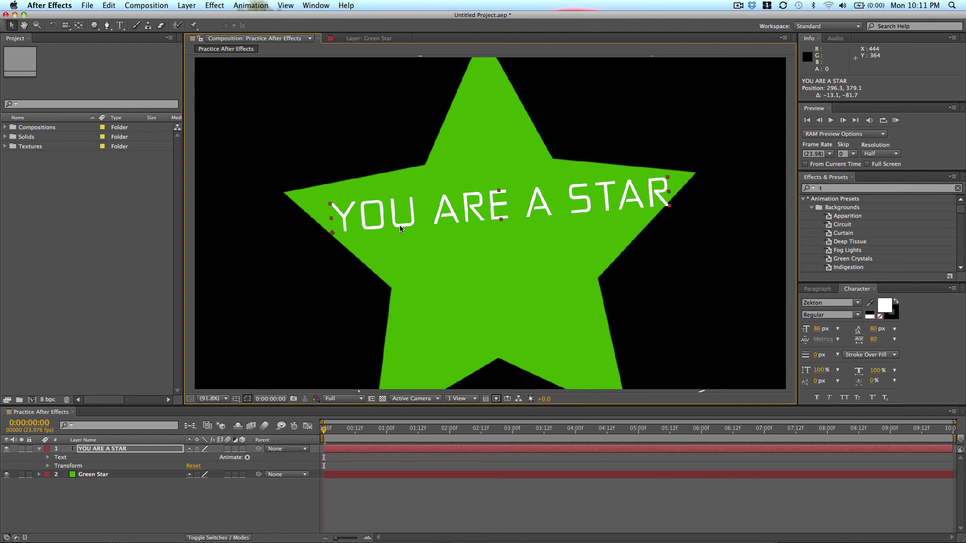
# Select both layers and reveal their Scale values in the layer list.
pyautogui.click(489, 462)
pyautogui.press('super+a')
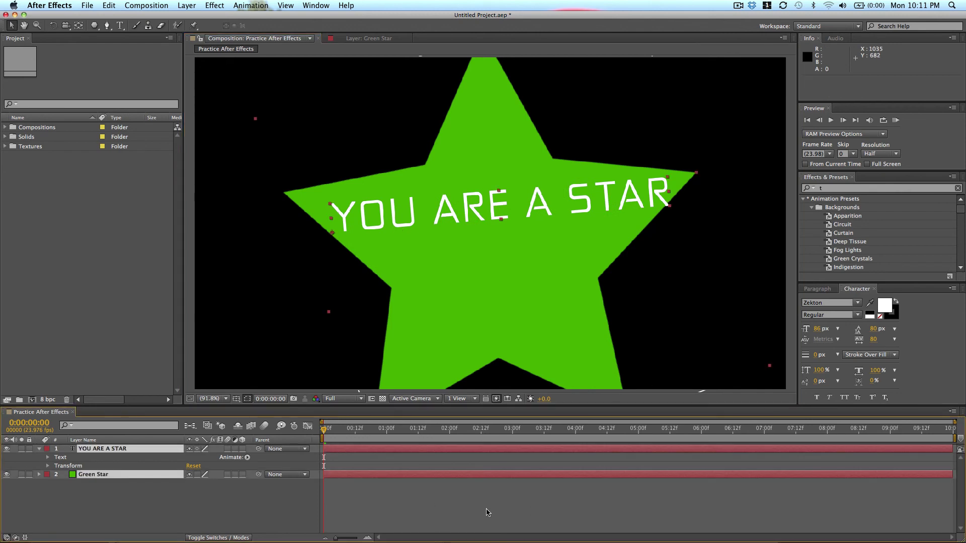
pyautogui.click(477, 513)
pyautogui.press('super+a')
pyautogui.press('u')
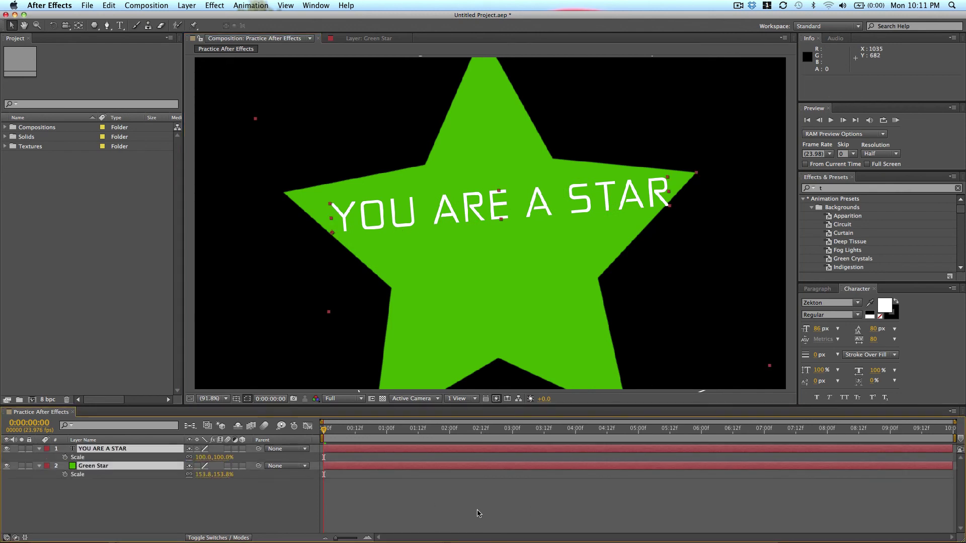